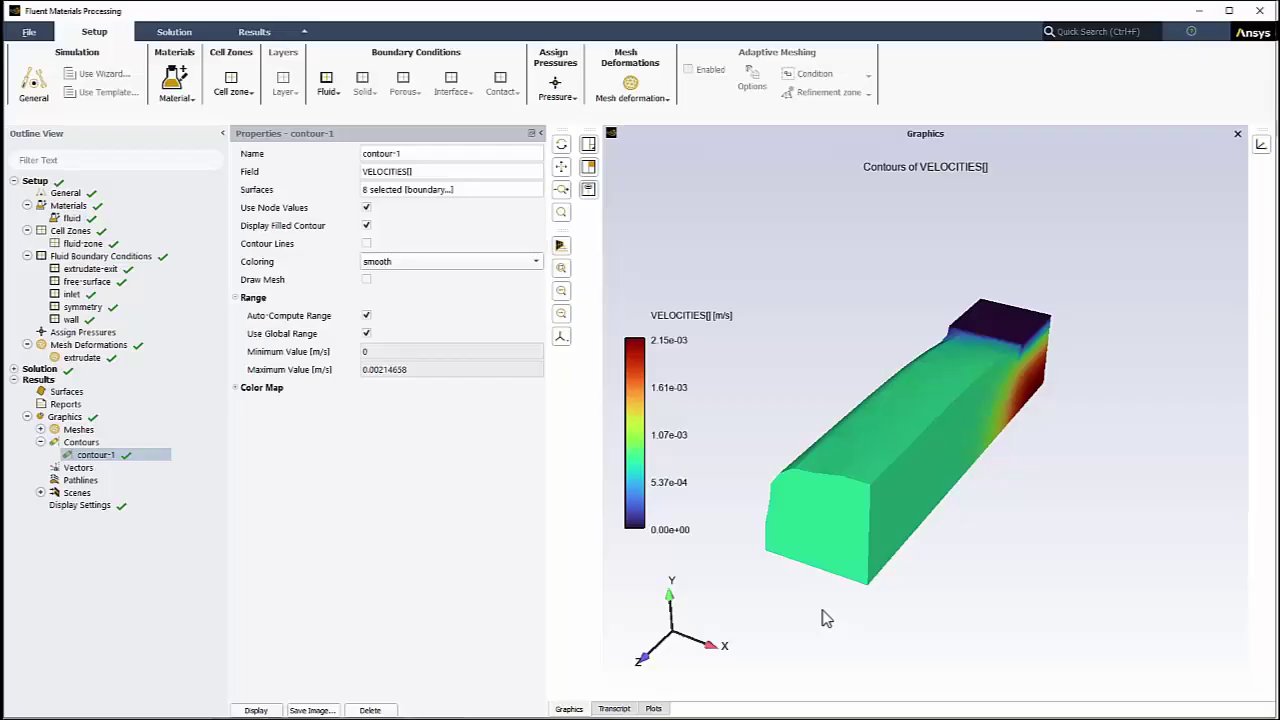
- Orbit the graphics view to inspect the contour on the block
left_click_drag(826, 618, 780, 591)
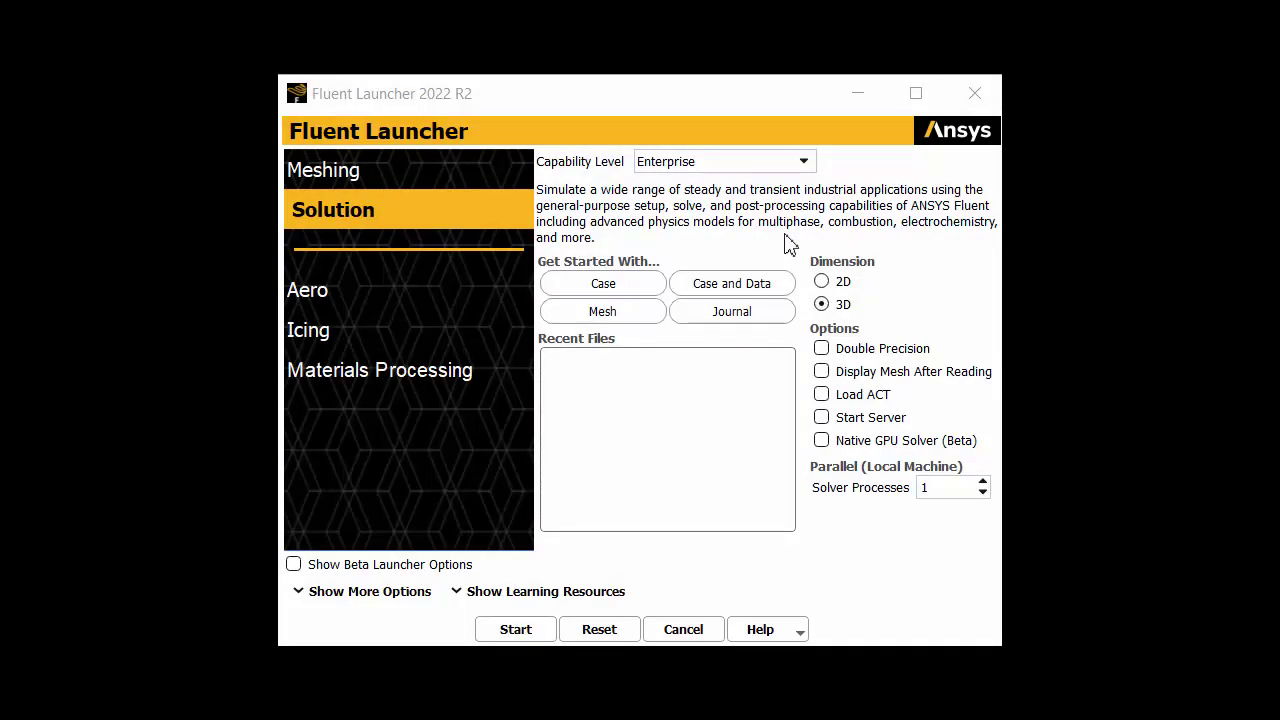
- Choose the Materials Processing workspace in Fluent Launcher
left_click(407, 378)
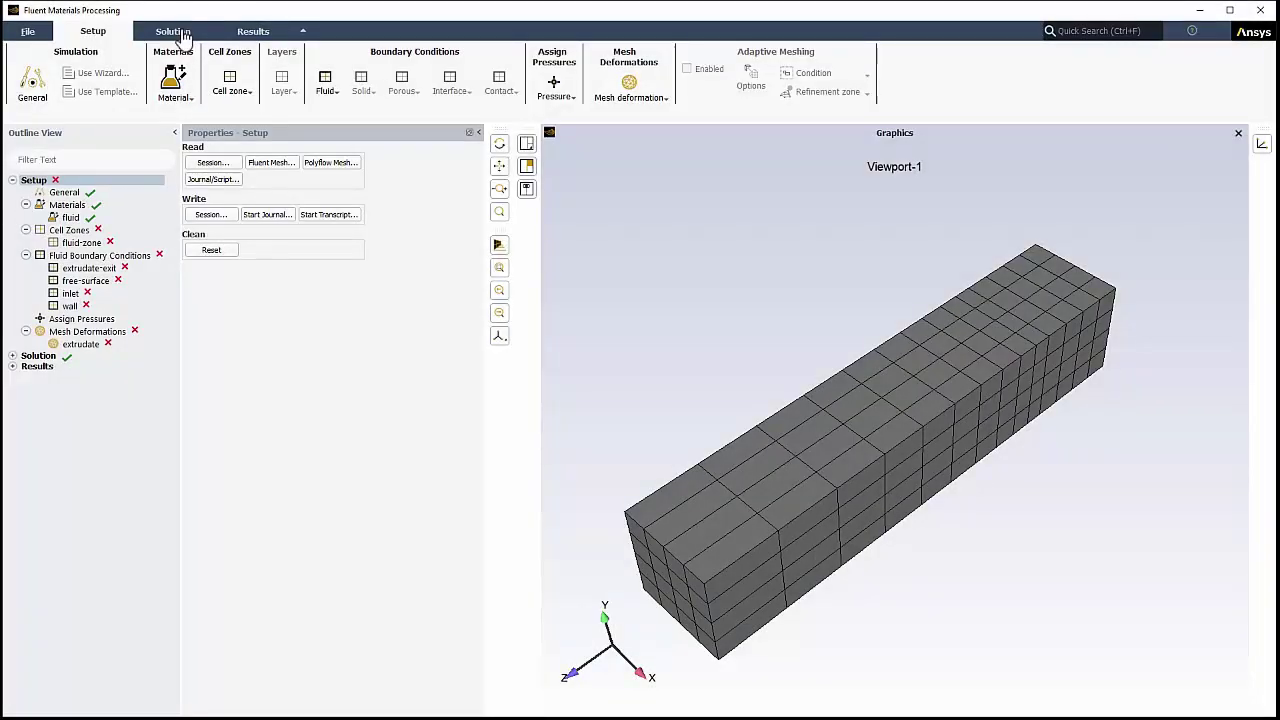
- Review the fluid material, fluid-zone, extrudate-exit and cell zone settings from the Solution tasks
left_click(172, 31)
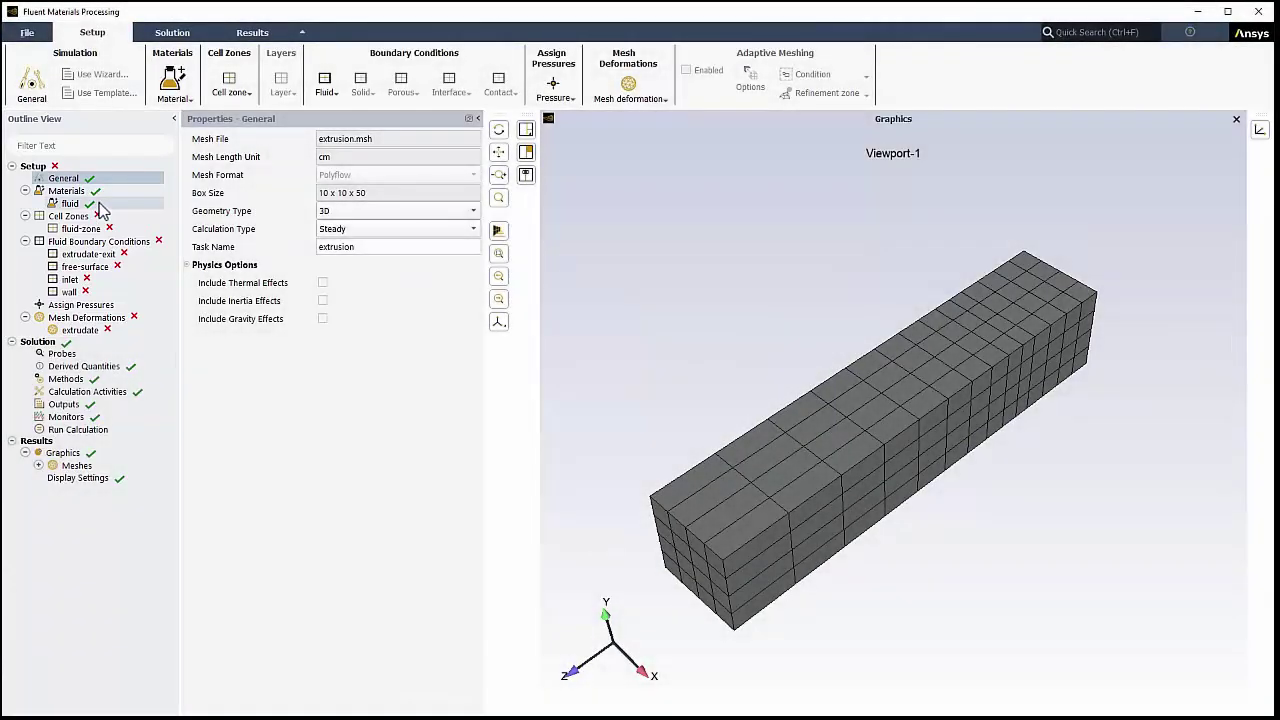
left_click(100, 207)
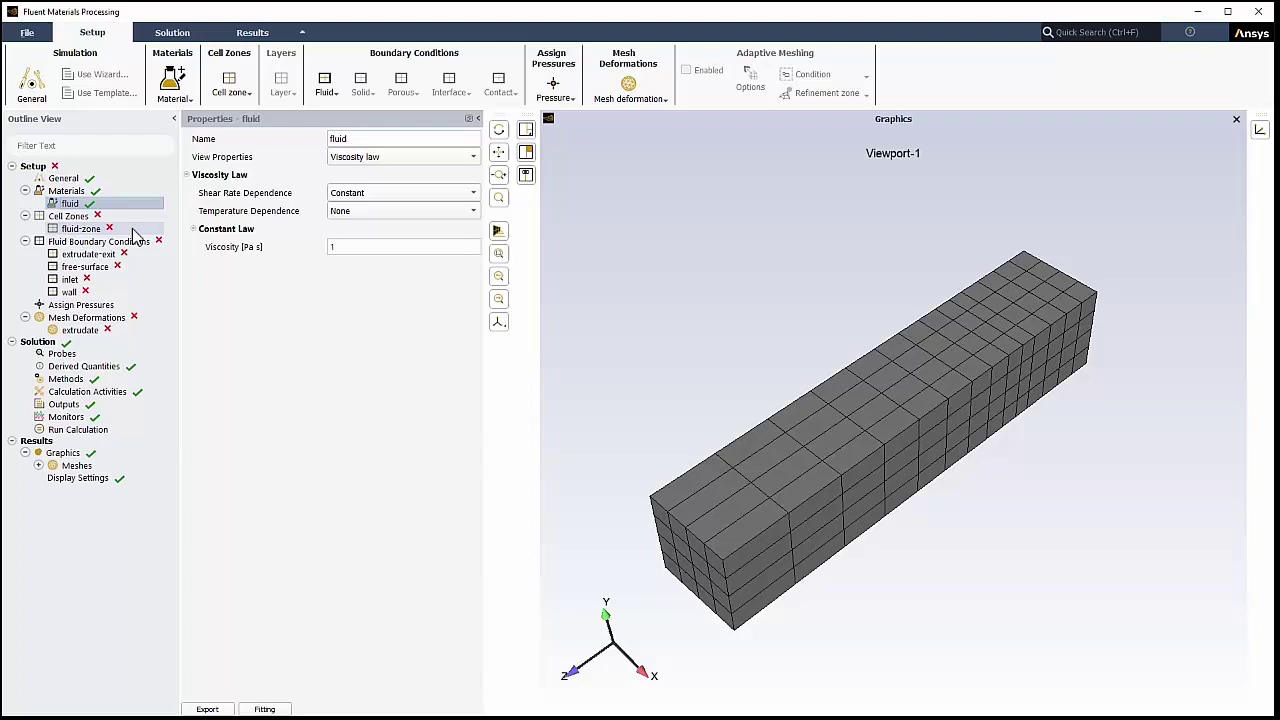
left_click(132, 229)
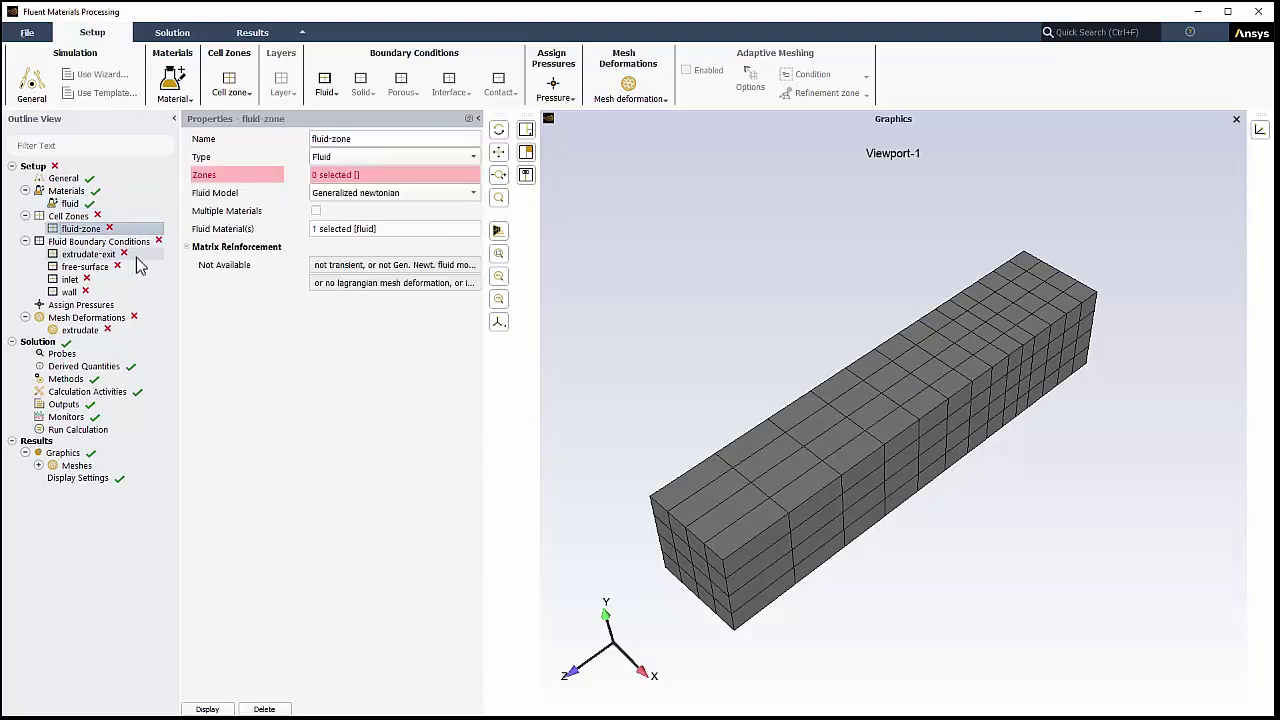
left_click(138, 258)
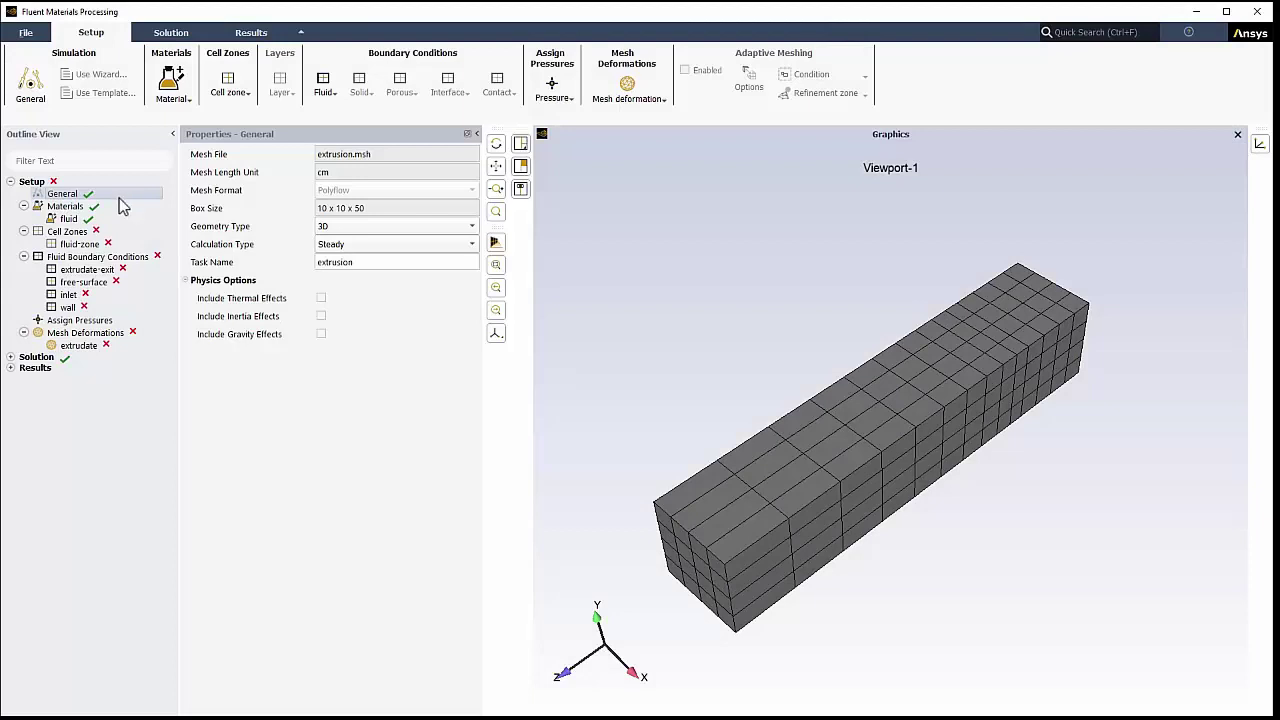
left_click(124, 222)
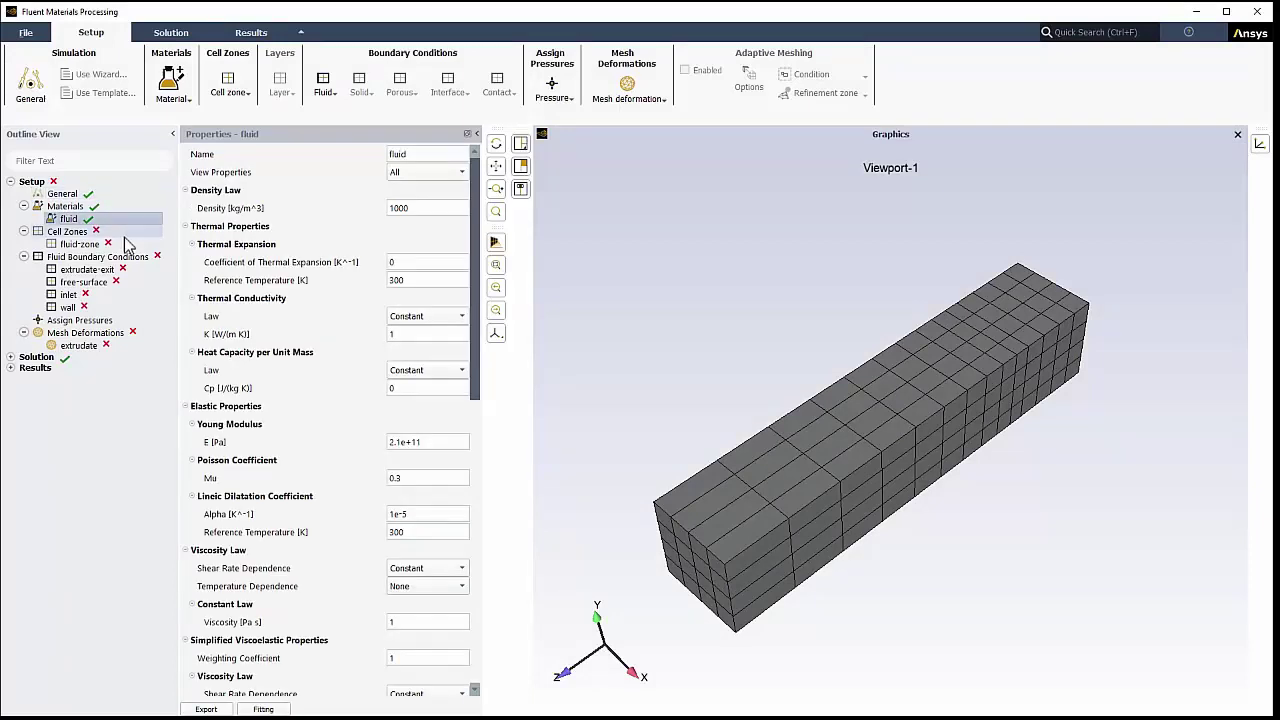
left_click(124, 236)
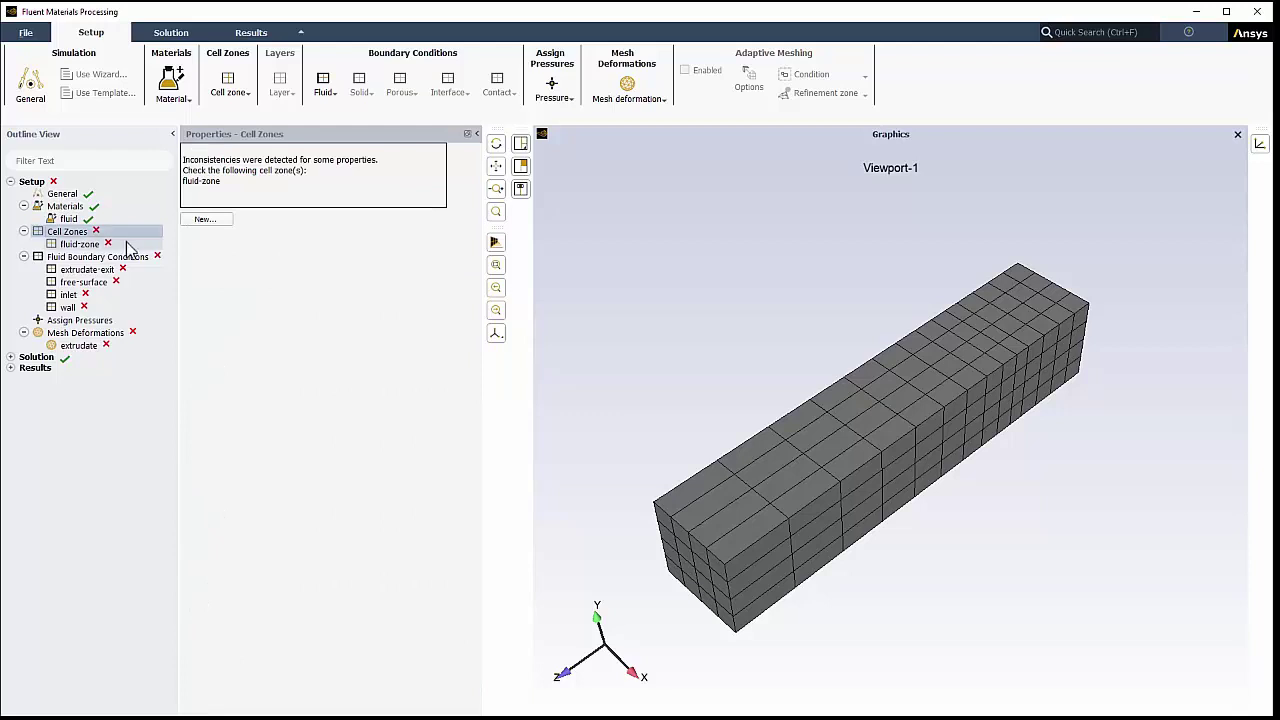
left_click(127, 244)
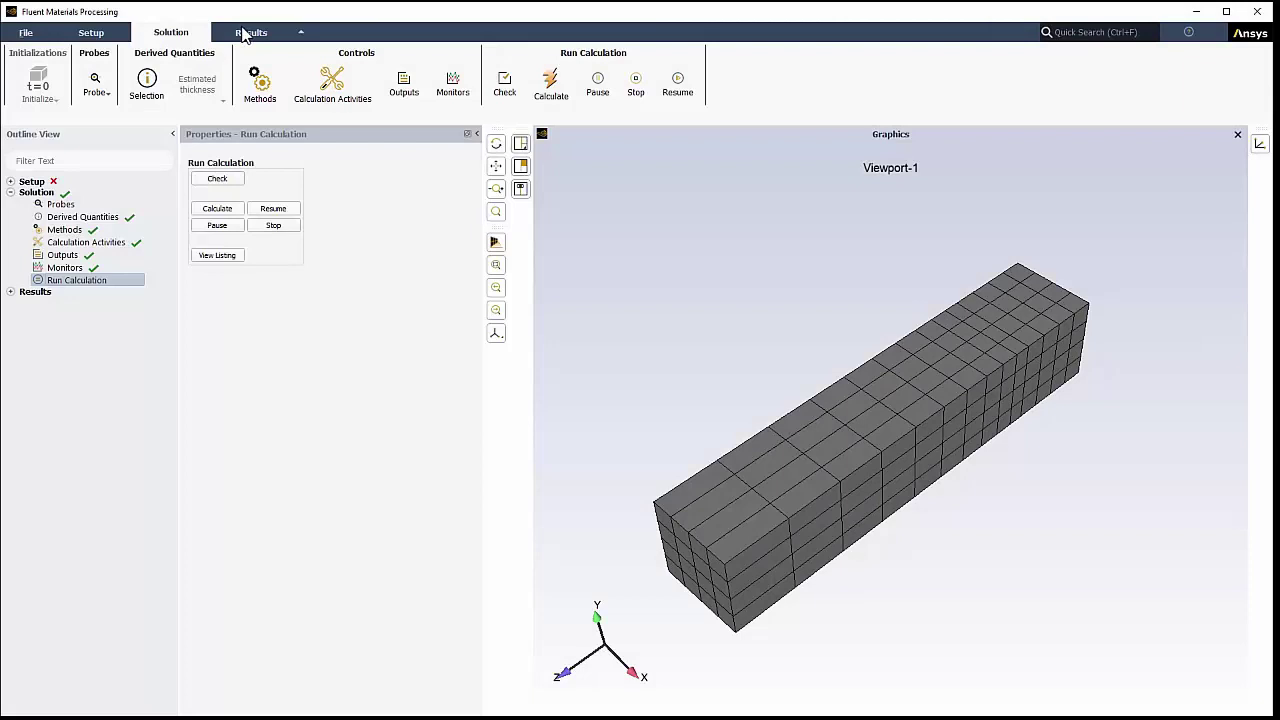
- Review Results, Methods, Outputs and Run Calculation, then orbit the velocity contour end-on
left_click(252, 34)
left_click(35, 291)
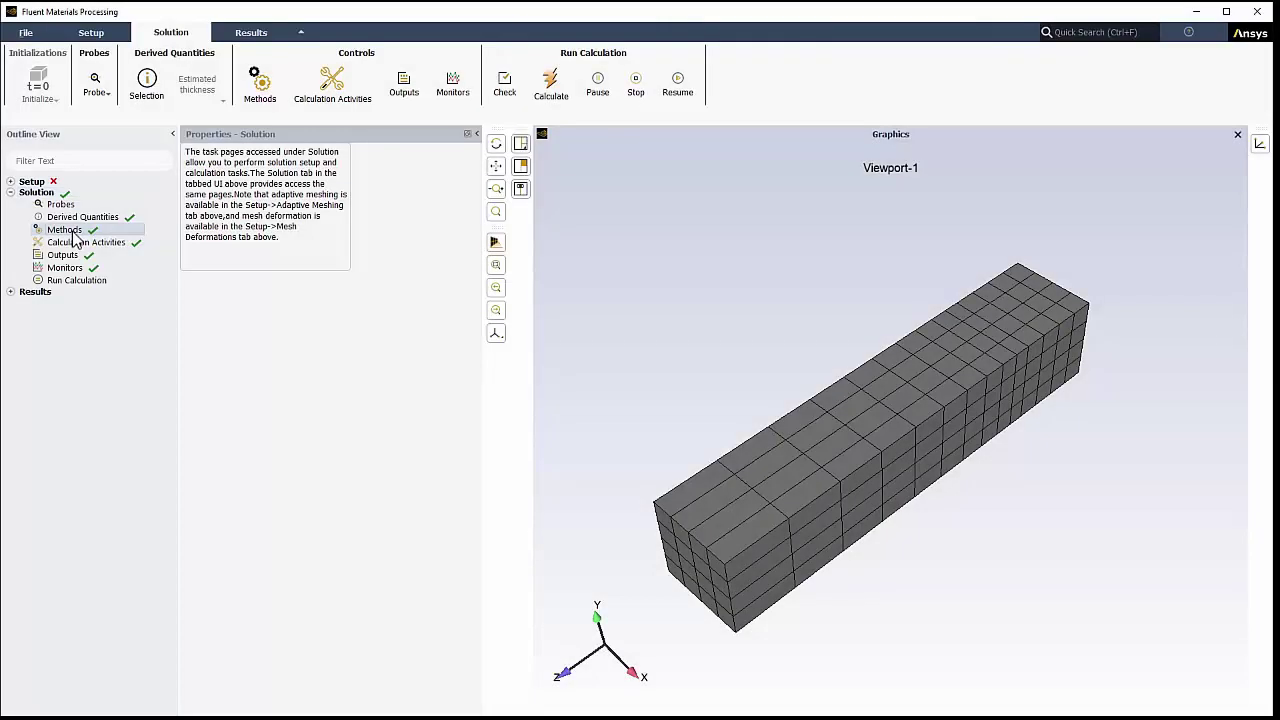
left_click(71, 231)
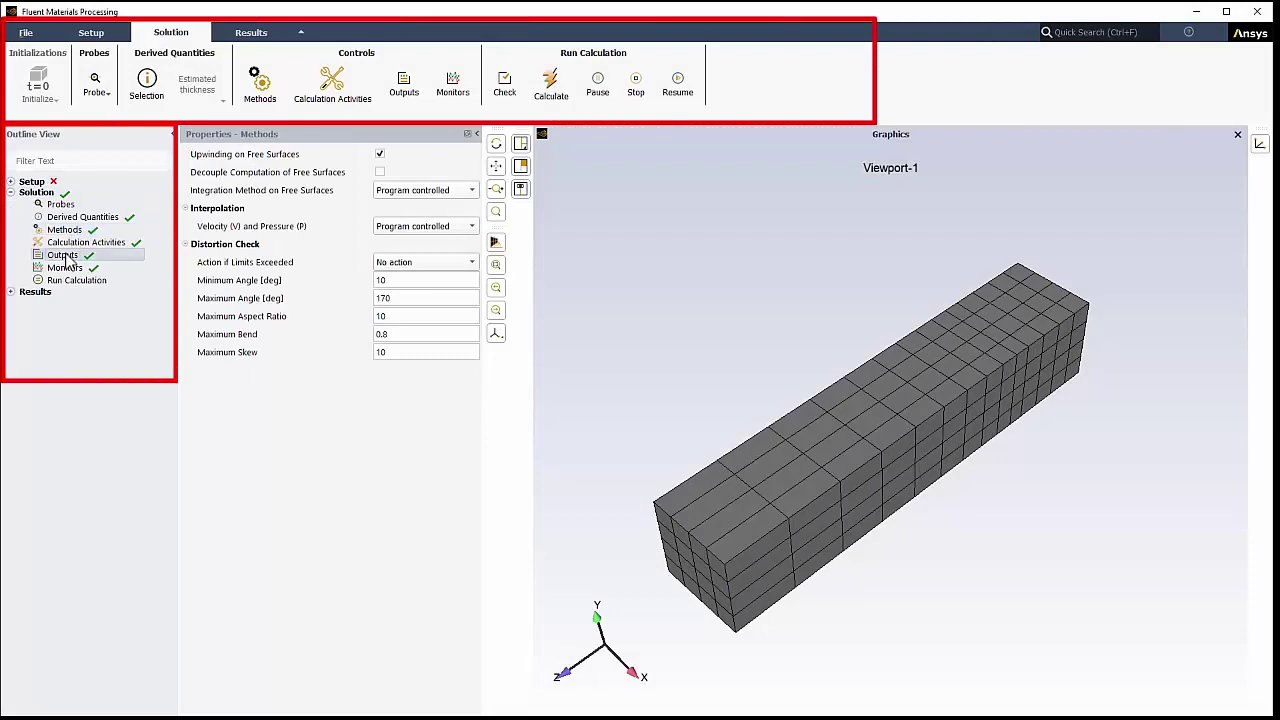
left_click(66, 257)
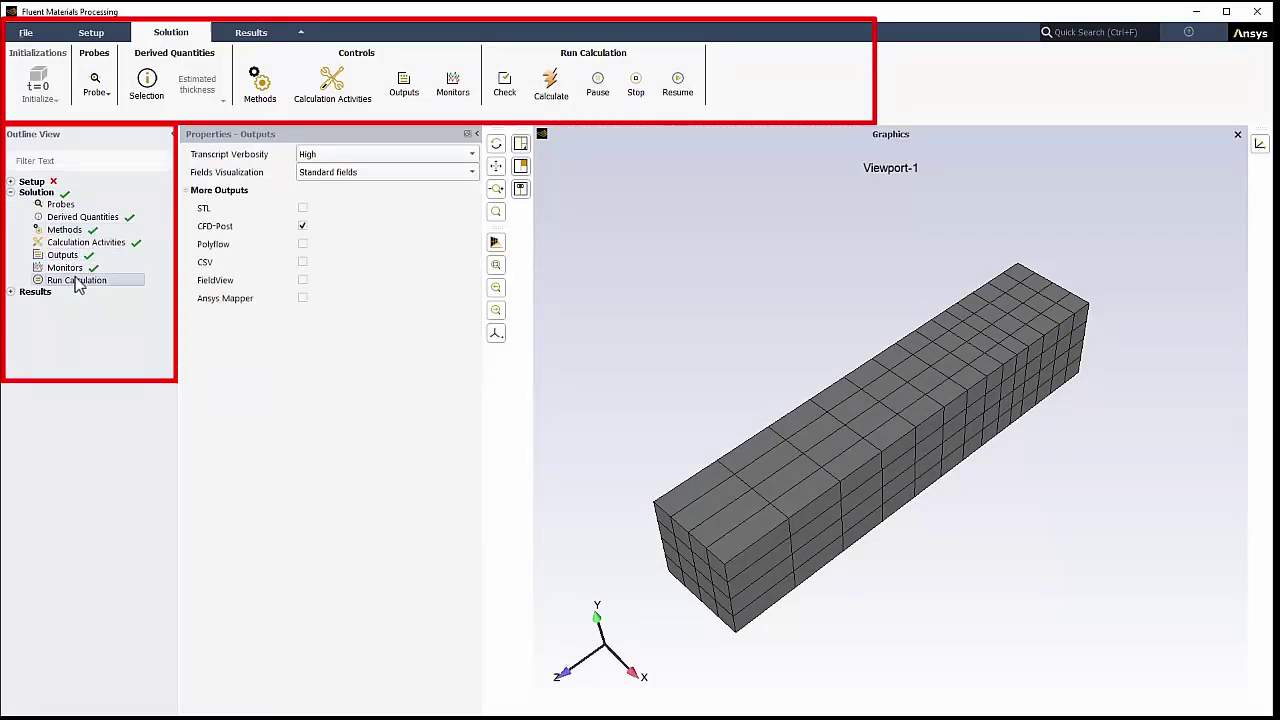
left_click(77, 281)
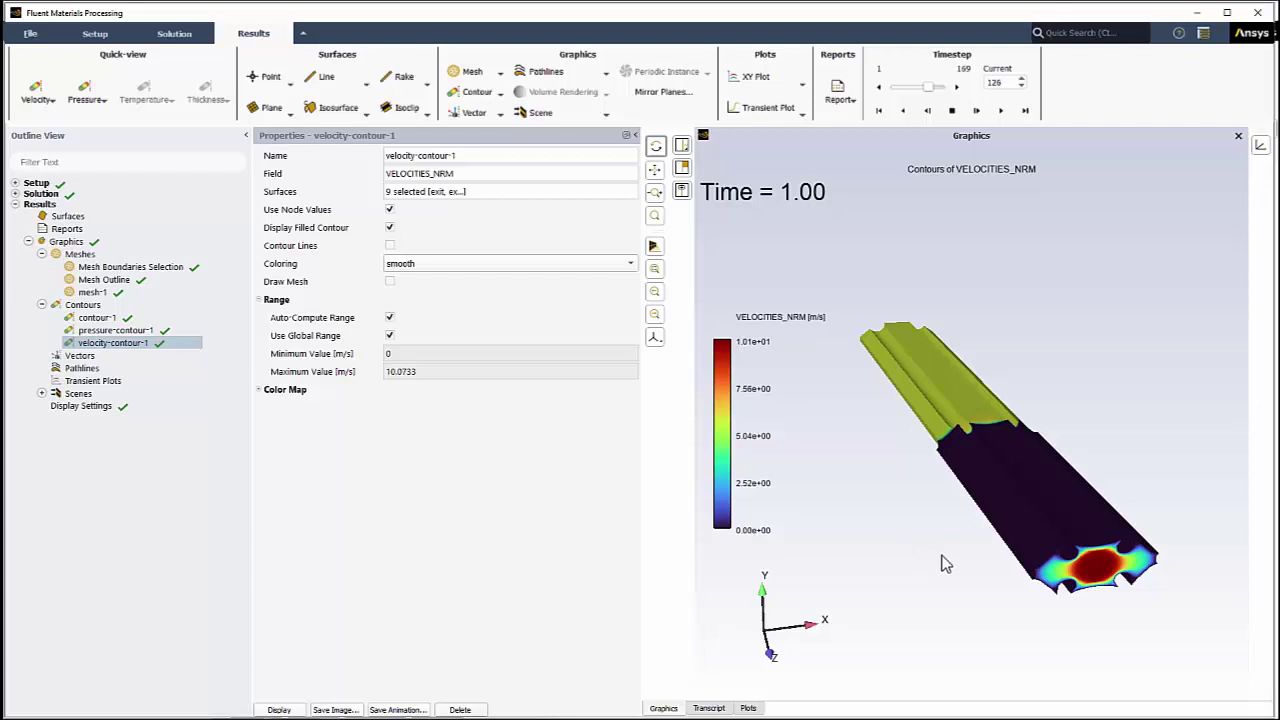
left_click_drag(945, 563, 954, 438)
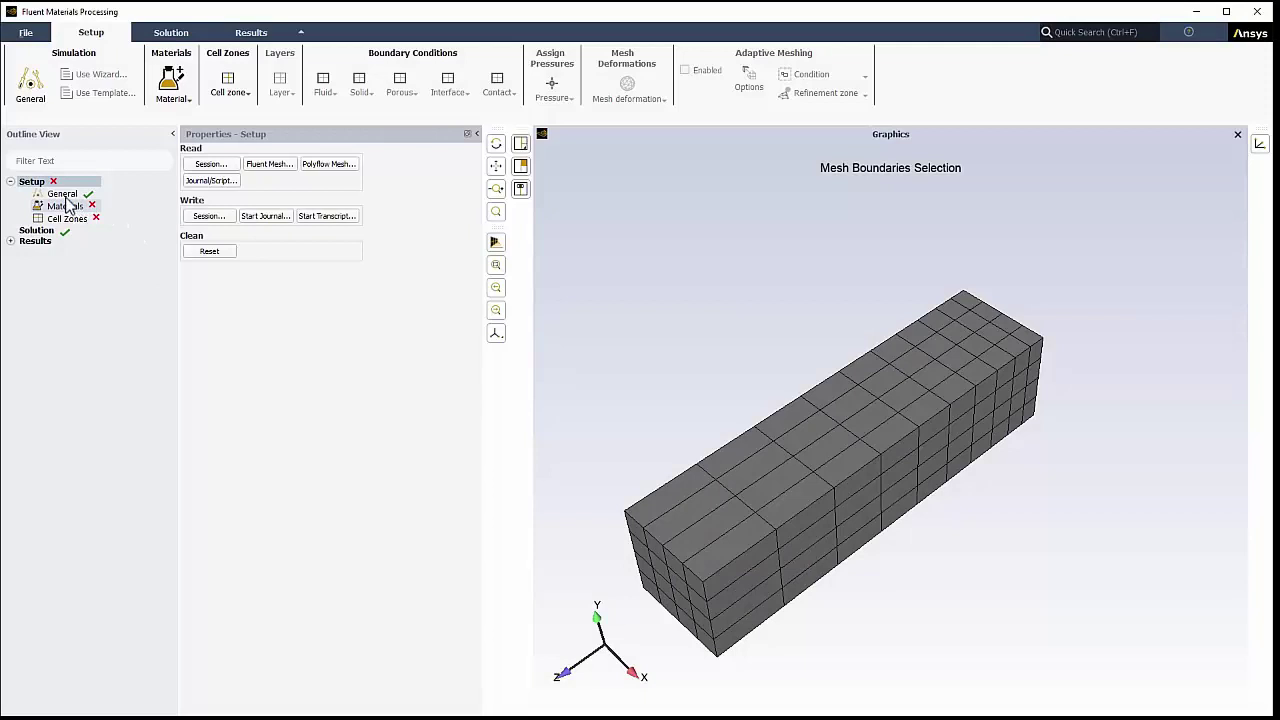
- Create a new material and view its thermal properties
left_click(65, 196)
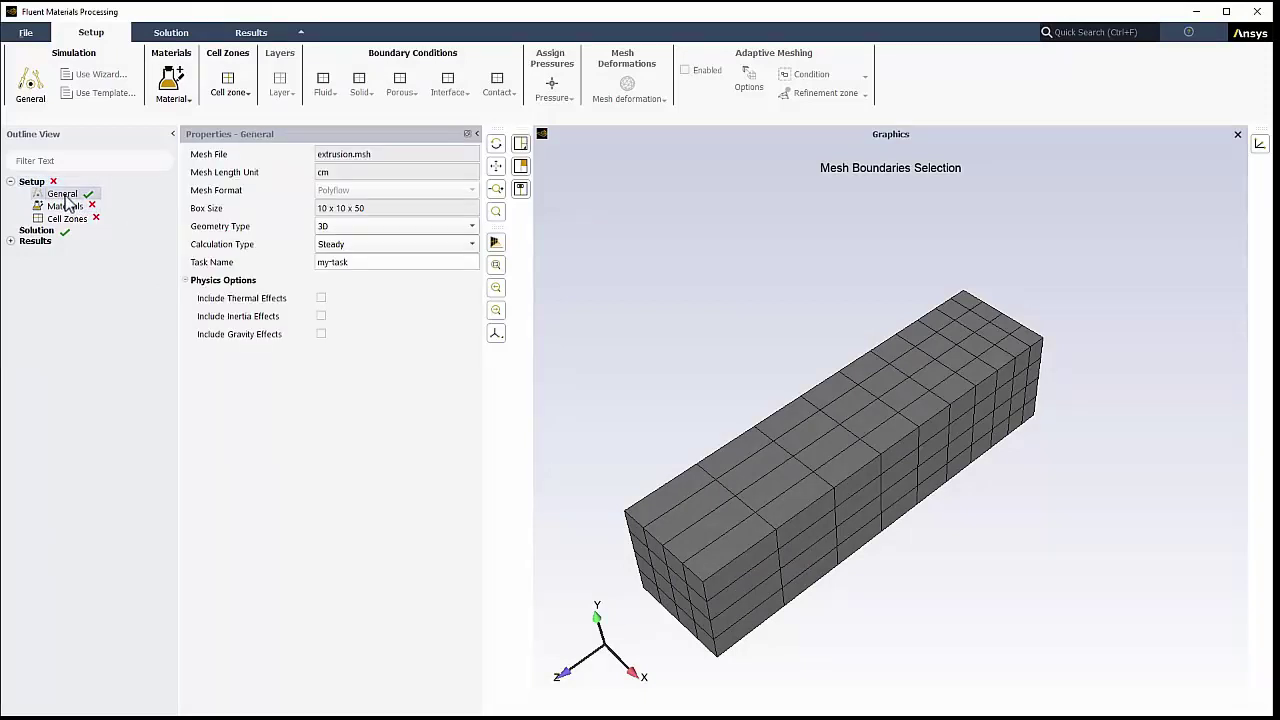
left_click(67, 206)
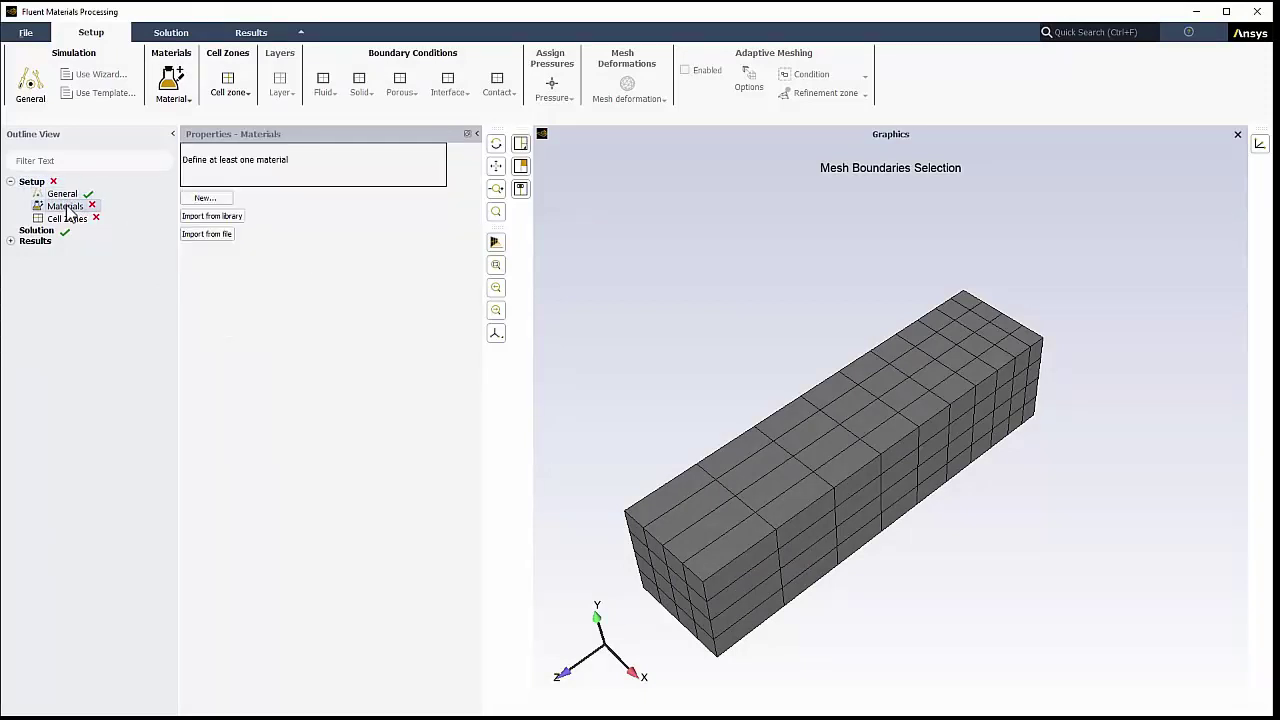
left_click(204, 197)
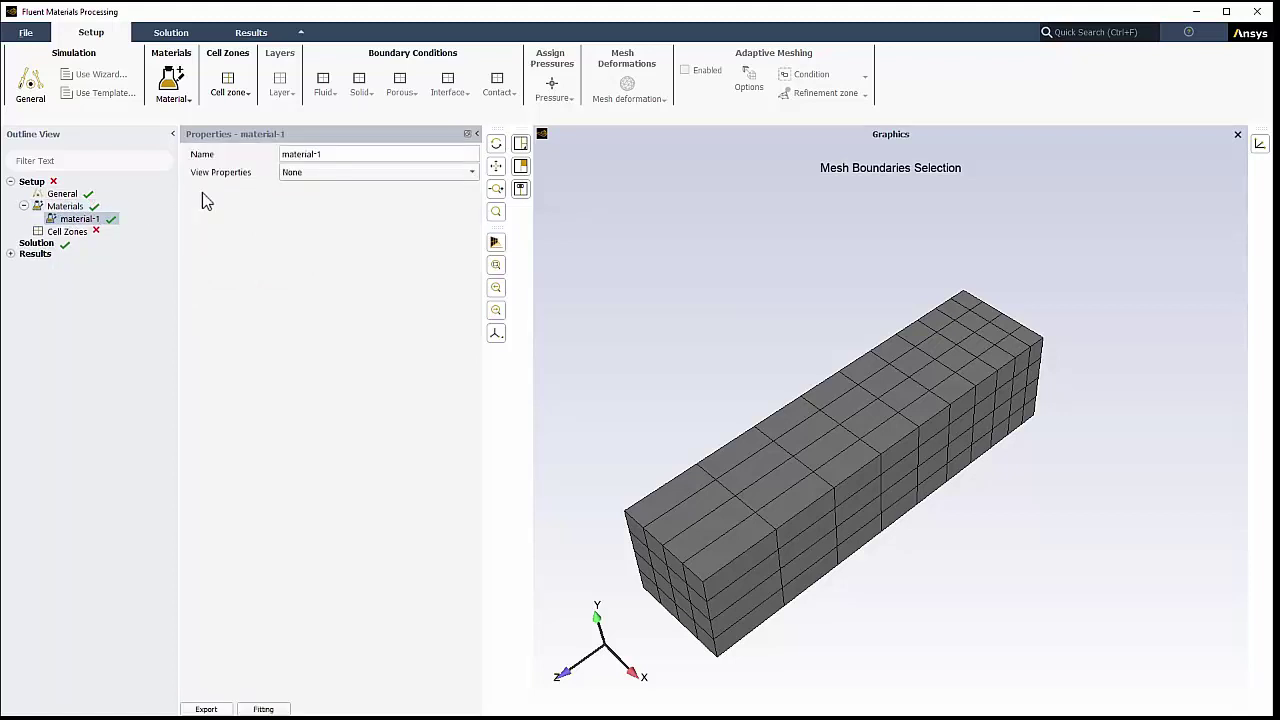
left_click(292, 174)
left_click(318, 208)
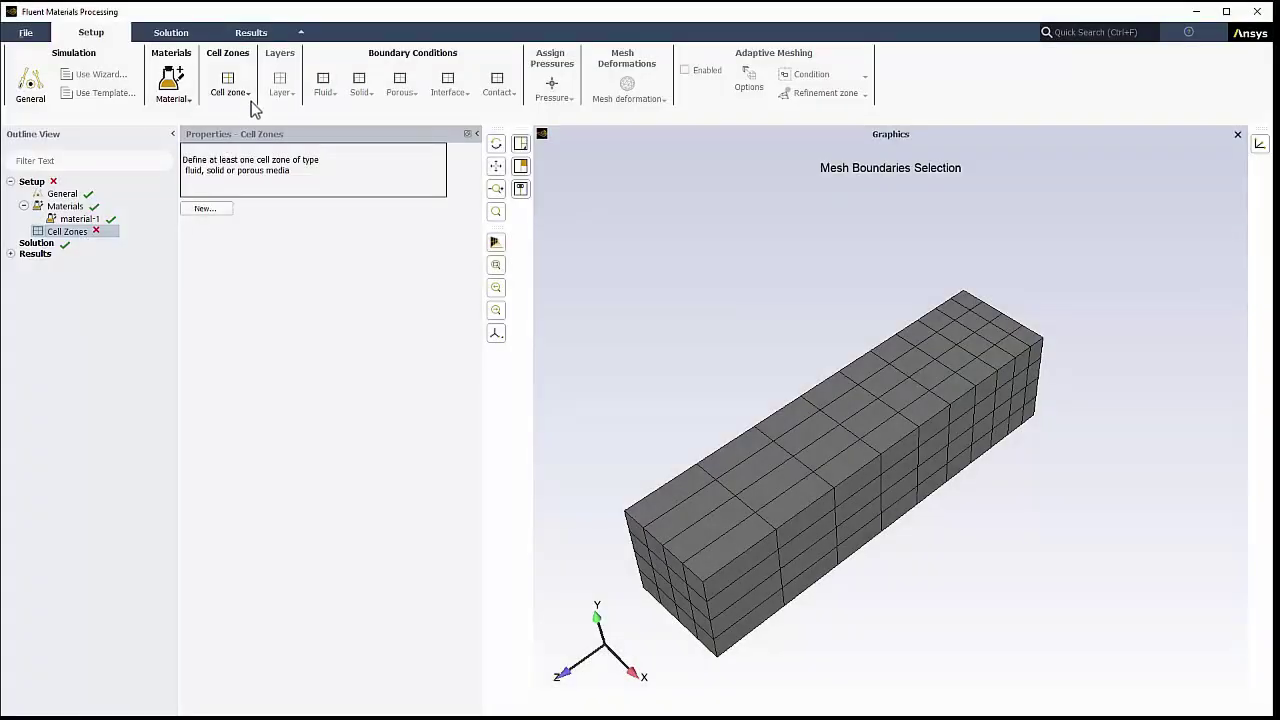
- Add a new fluid cell zone
left_click(249, 95)
mouse_move(232, 110)
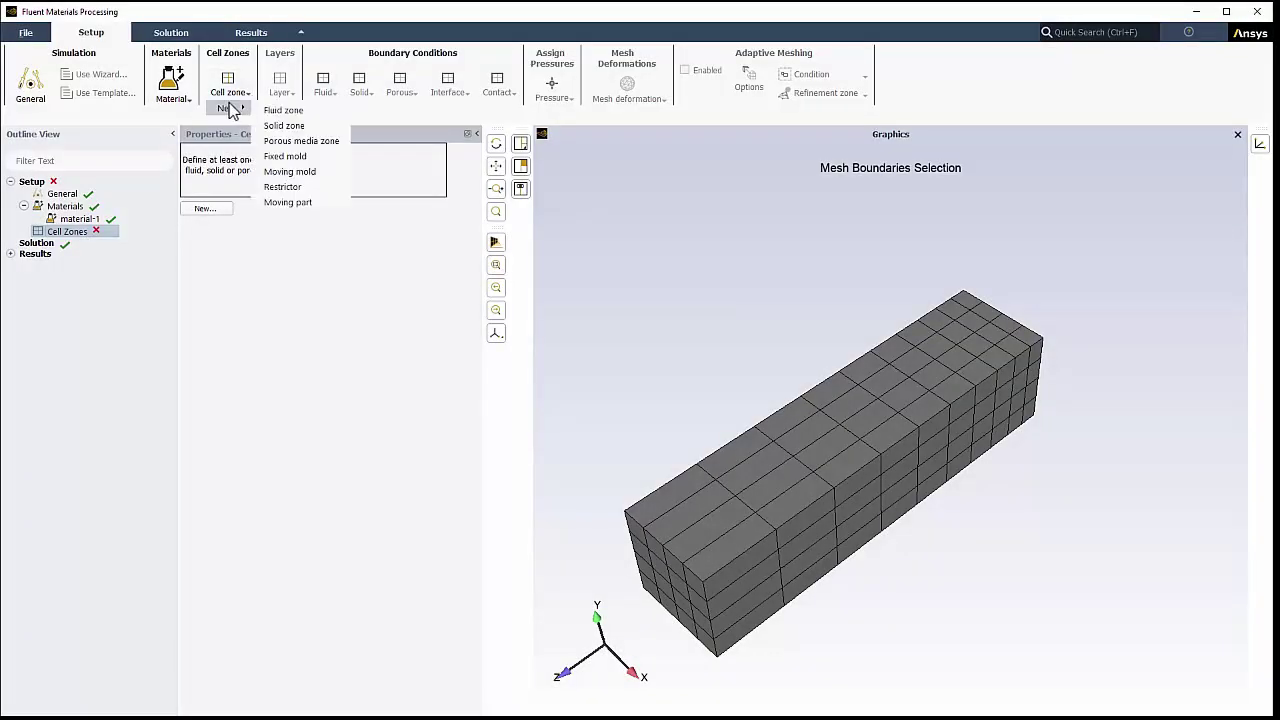
left_click(281, 111)
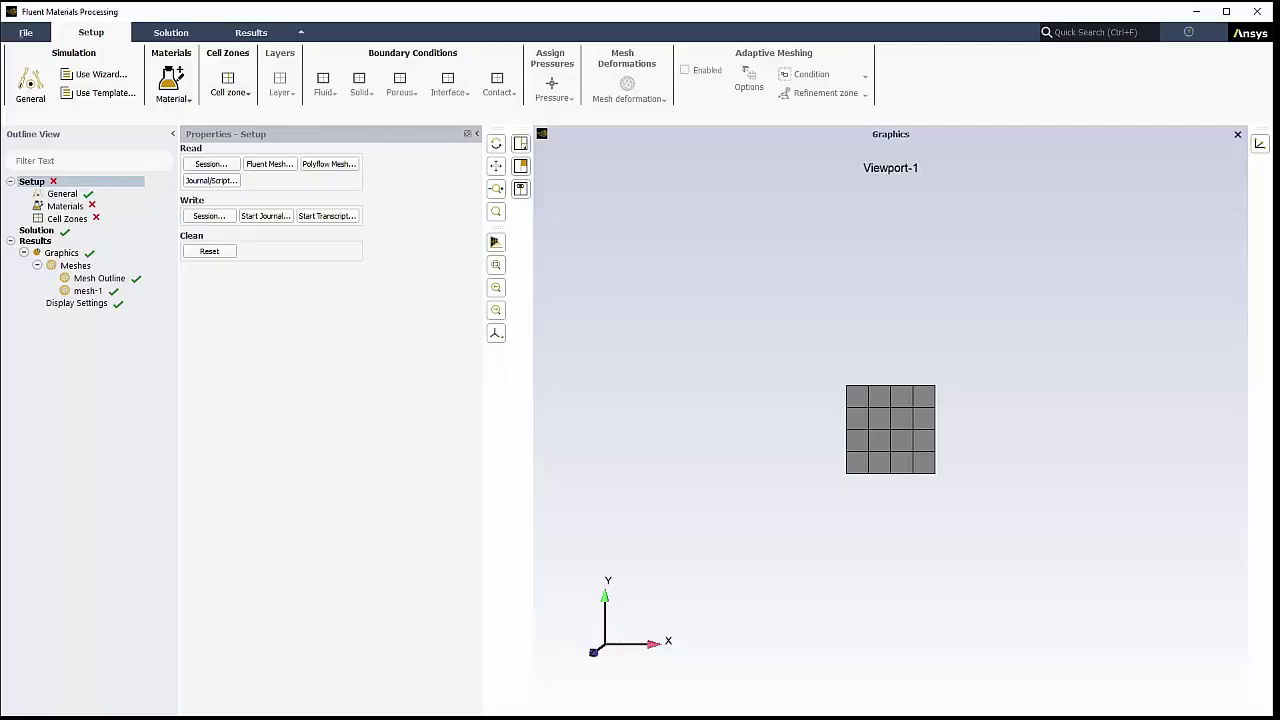
- Pick the Extrusion simulation template with the goal Predict extrudate shape
left_click(117, 96)
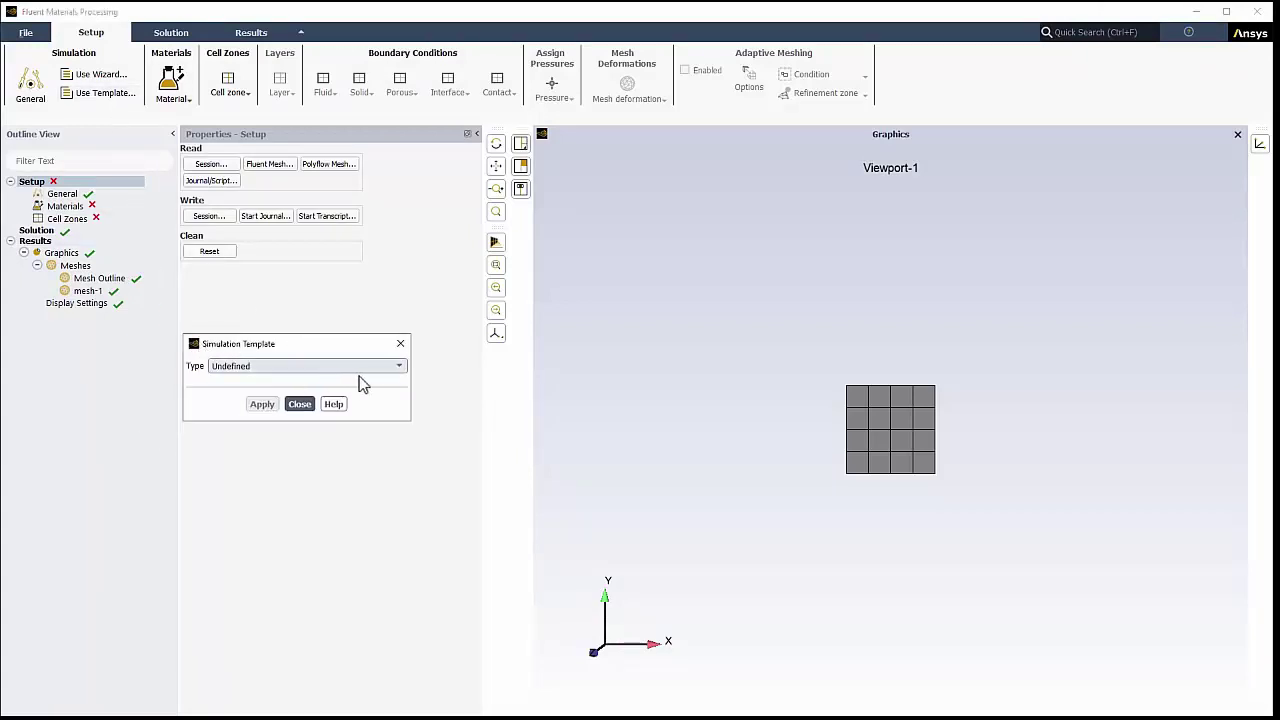
left_click(399, 369)
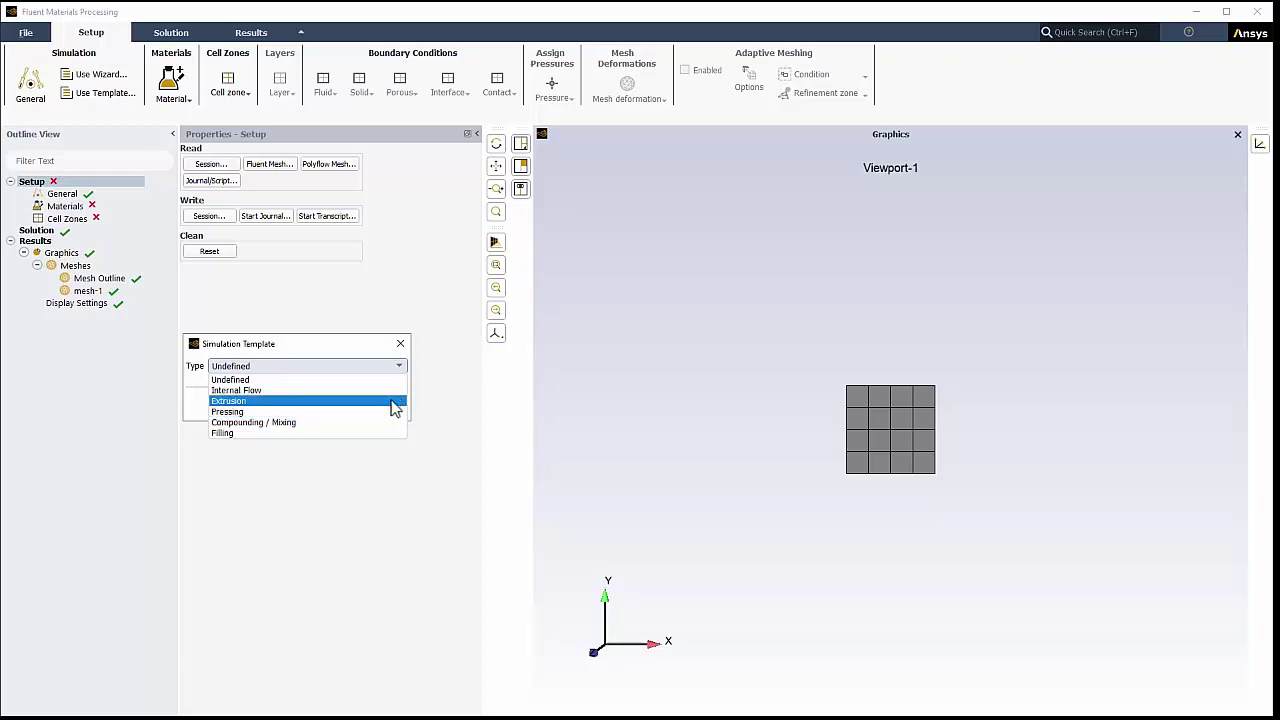
left_click(395, 401)
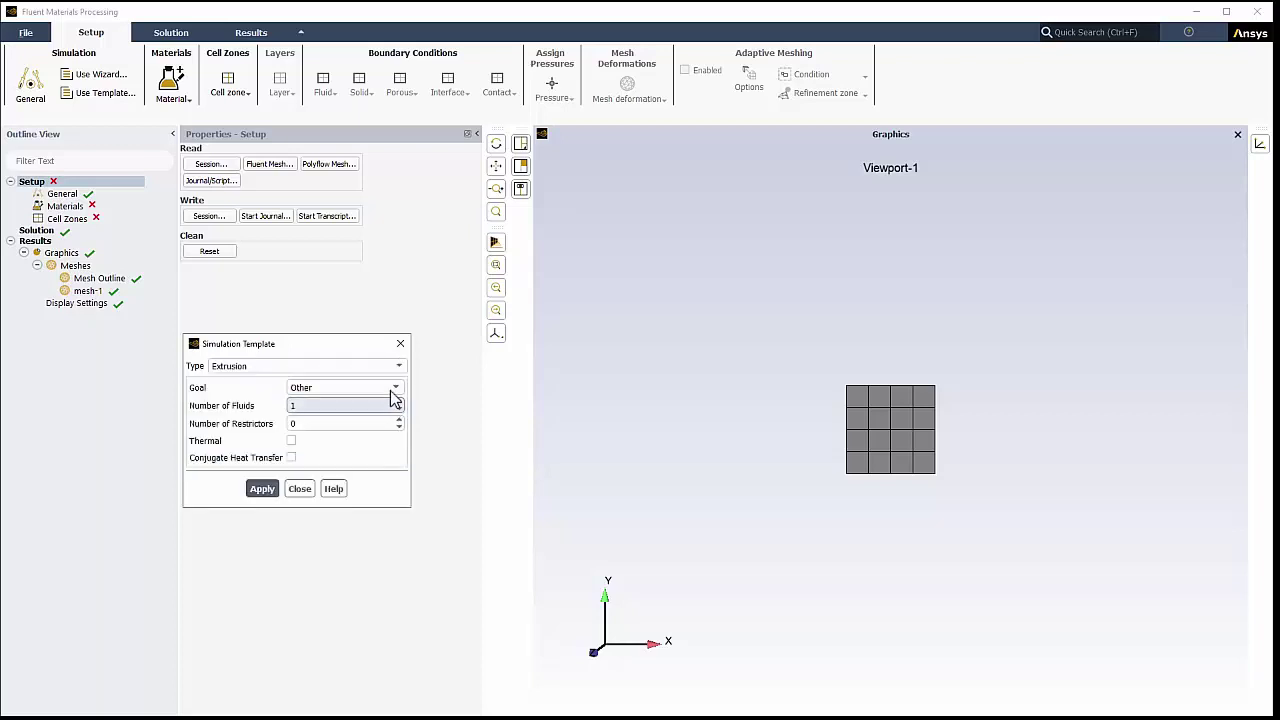
left_click(396, 389)
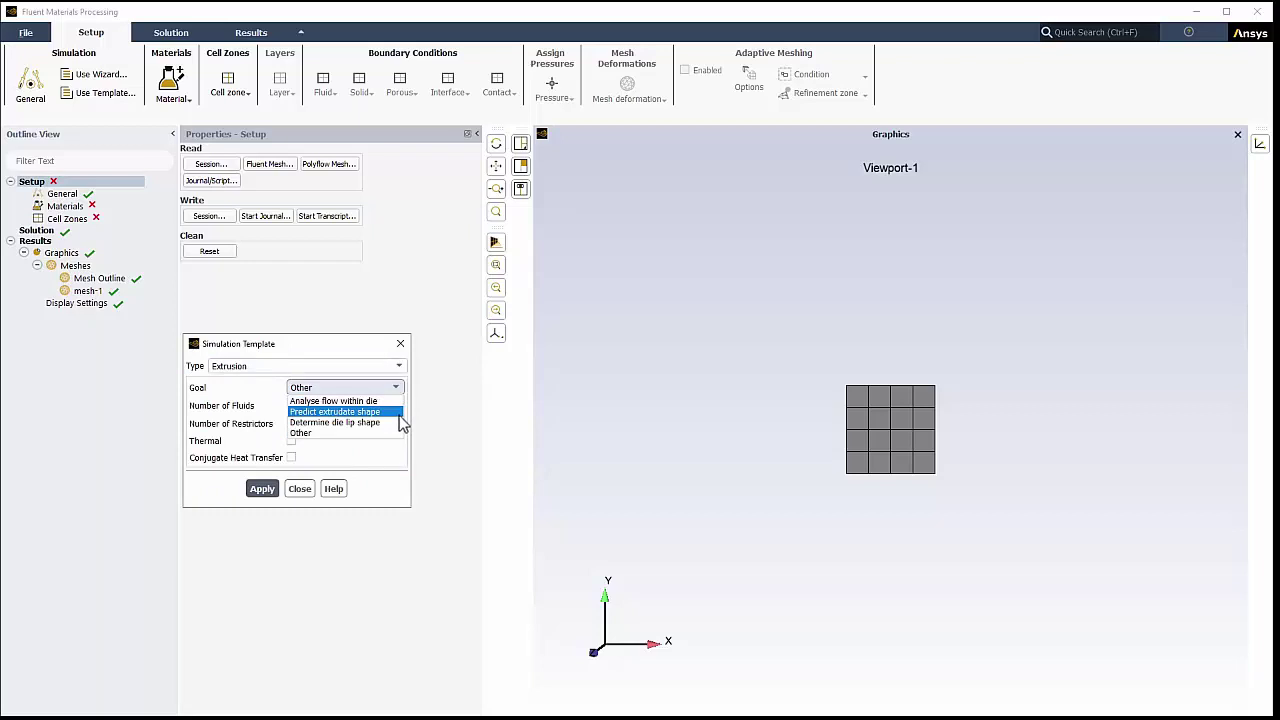
left_click(397, 412)
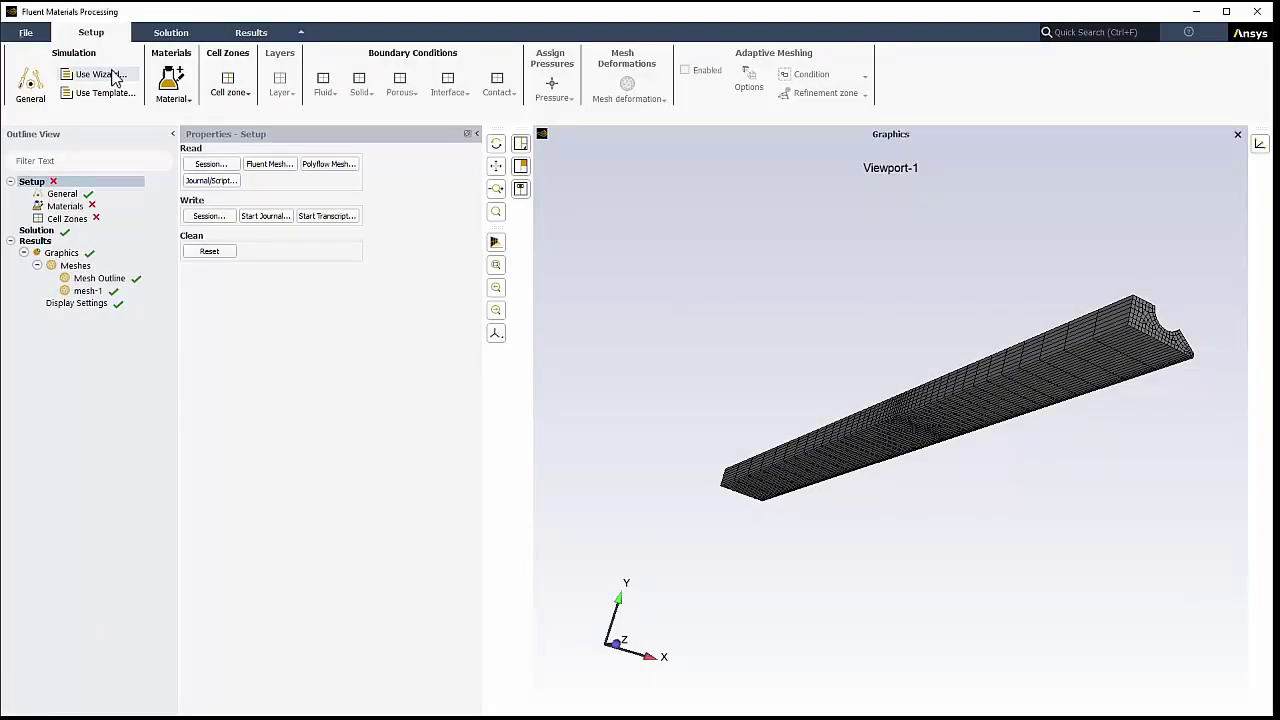
- Run the wizard for simple direct extrusion of Generic-Polymer at mass flow 50, starting the solver
left_click(115, 80)
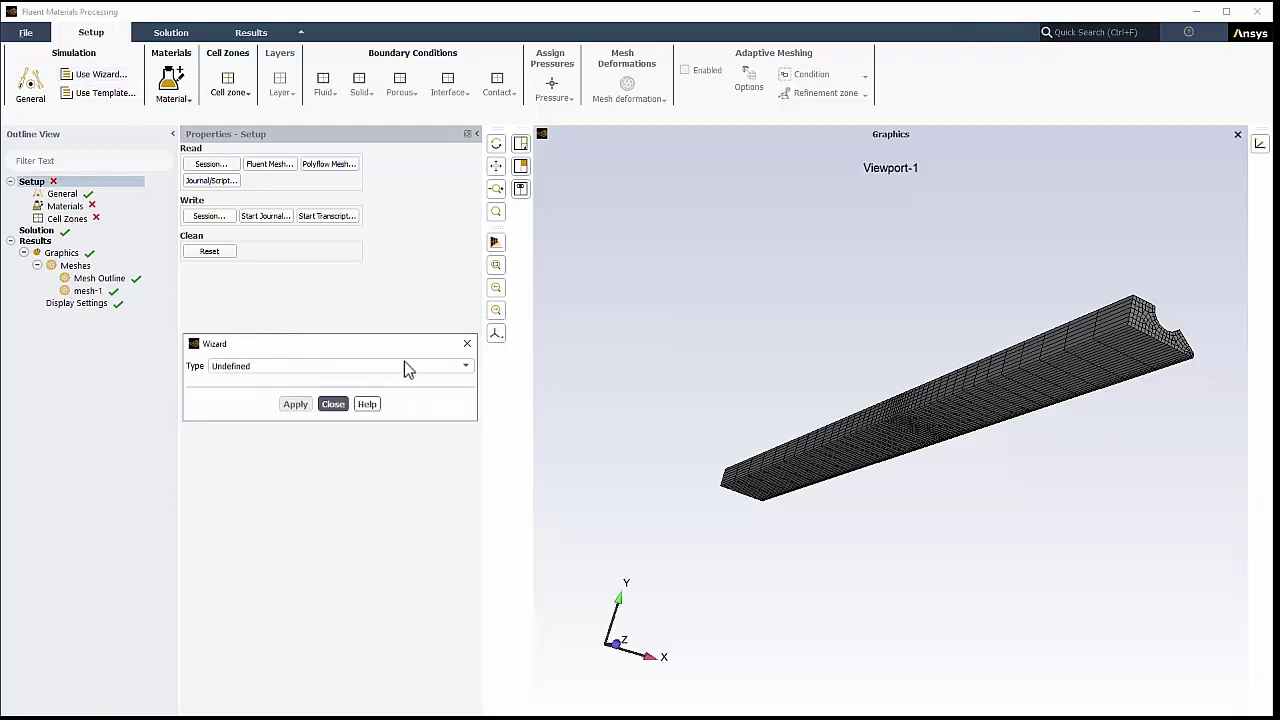
left_click(470, 368)
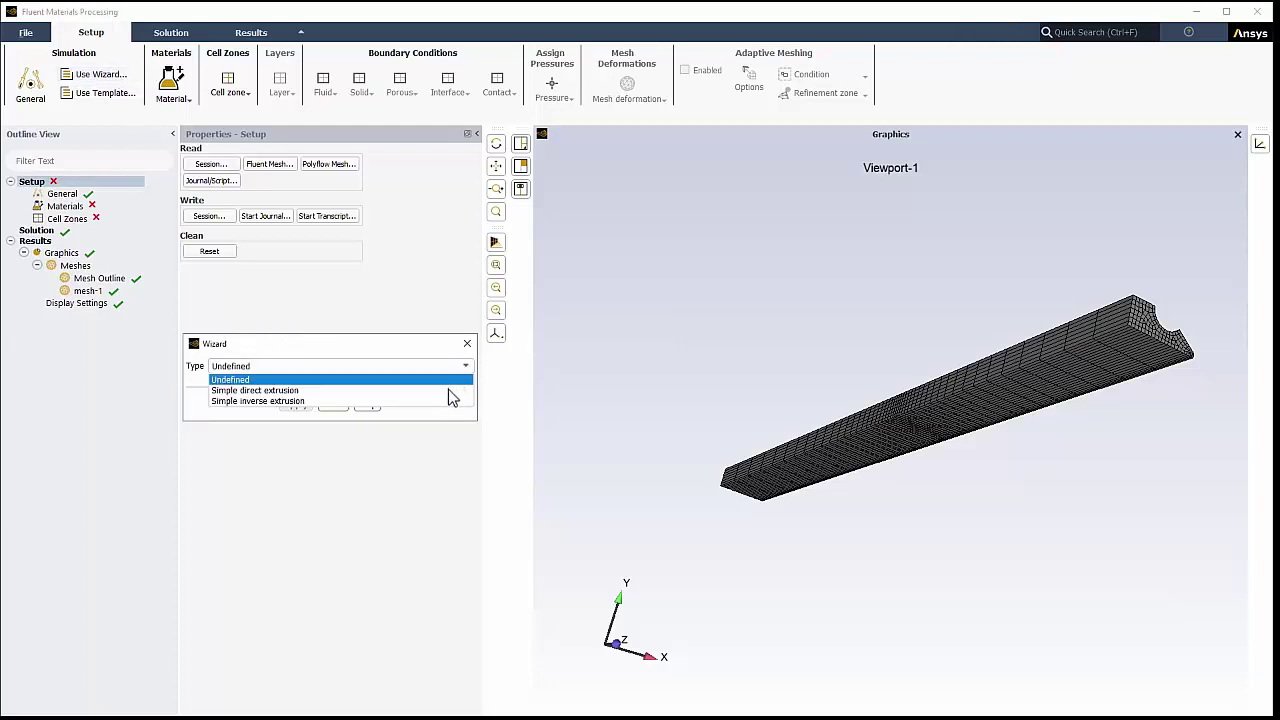
left_click(450, 391)
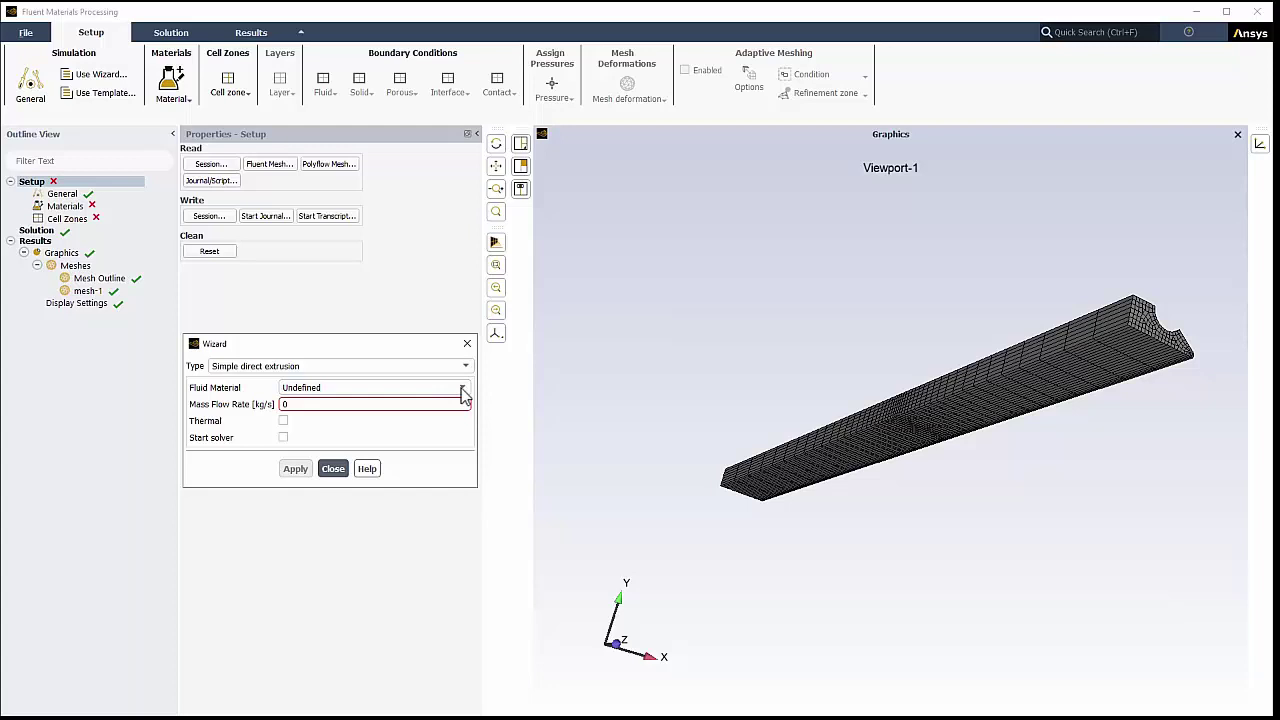
left_click(461, 388)
left_click(436, 490)
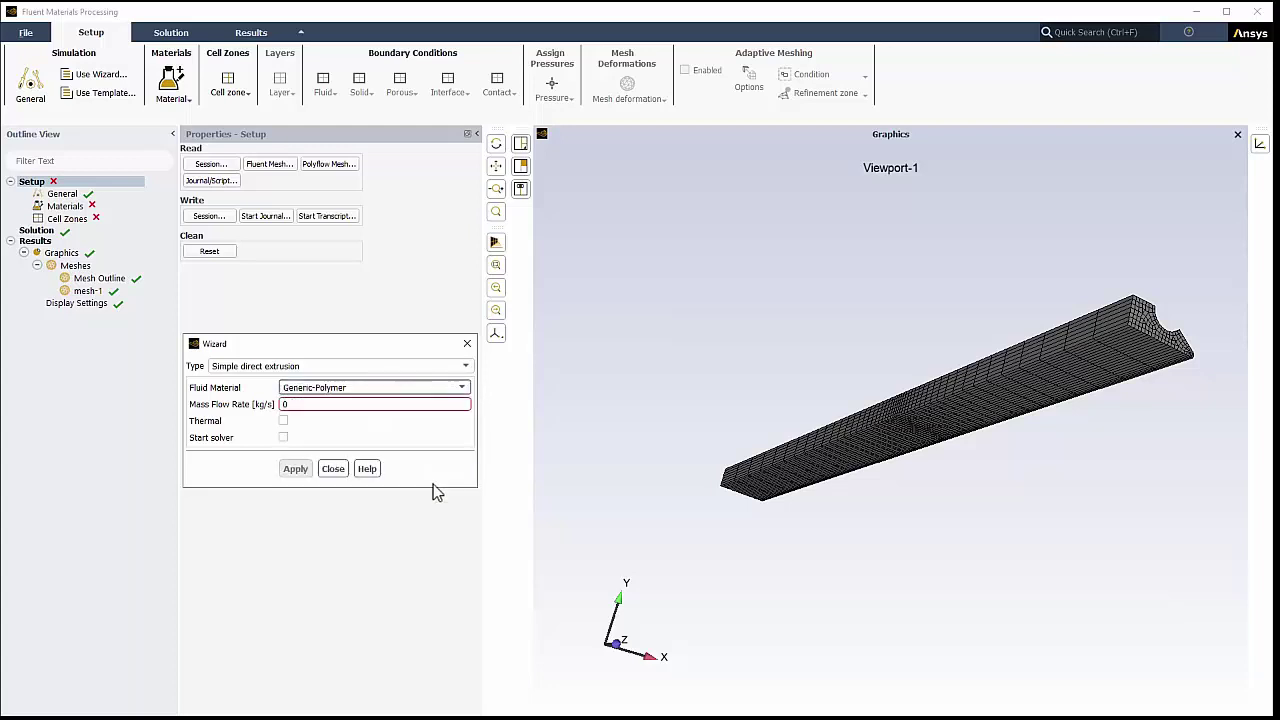
left_click(380, 401)
type("50")
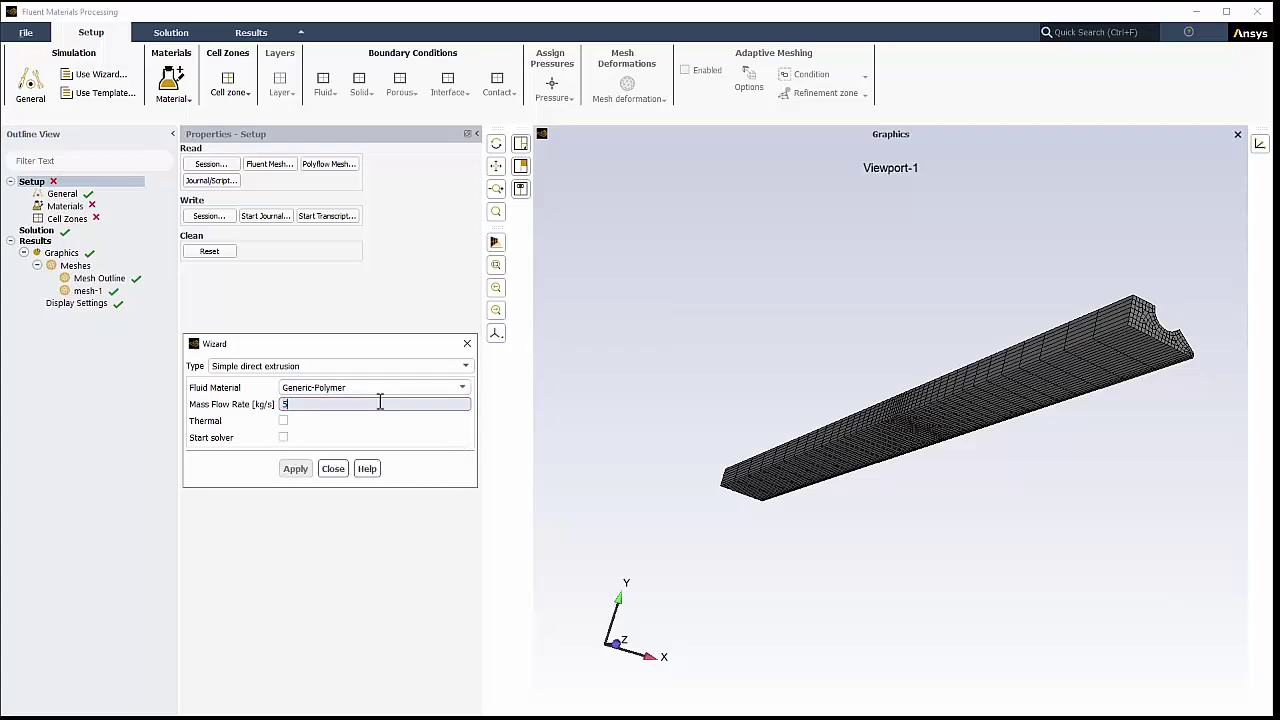
left_click(283, 438)
left_click(289, 473)
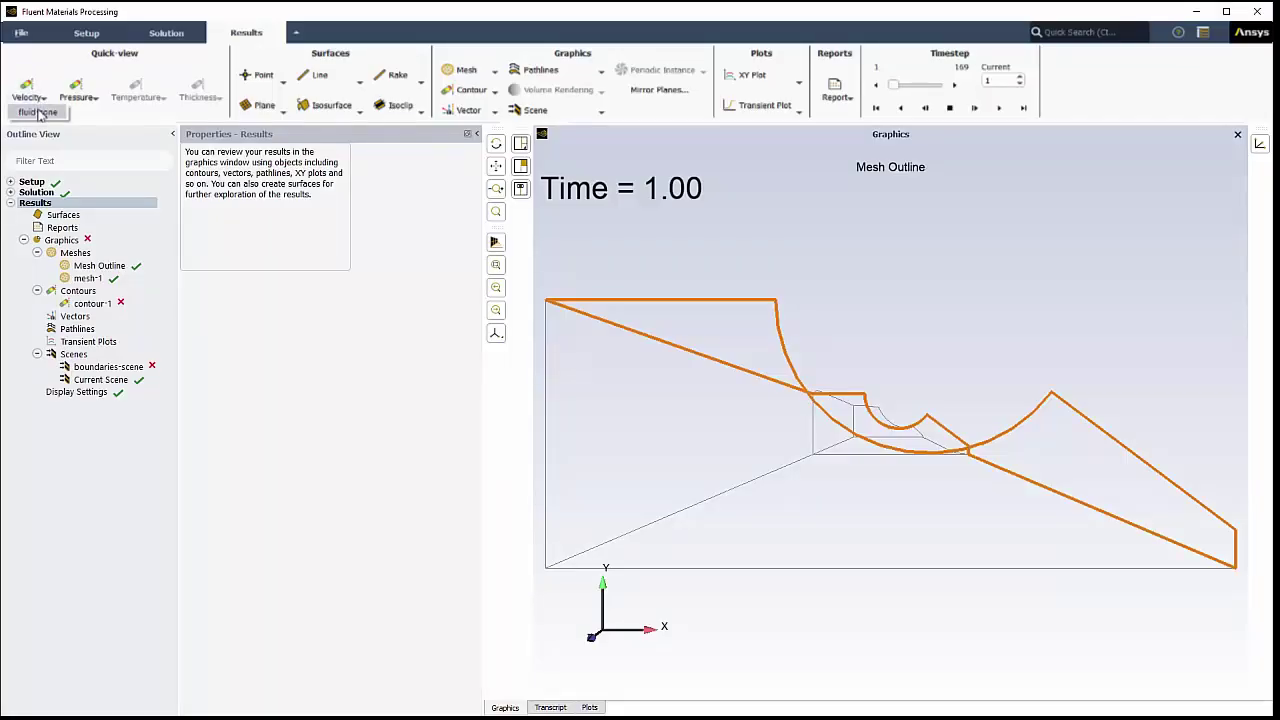
- Quick-view velocity on fluid-zone, then review materials, cell zone, boundary and solution settings
left_click(37, 112)
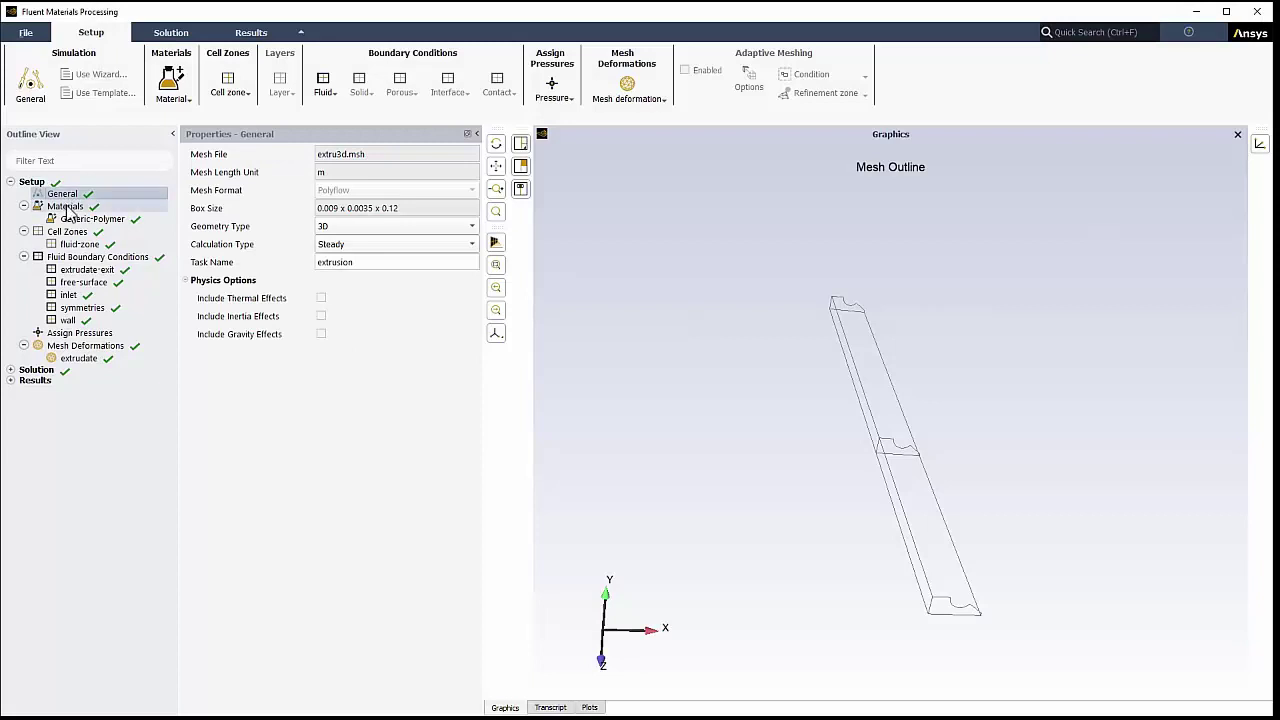
left_click(66, 205)
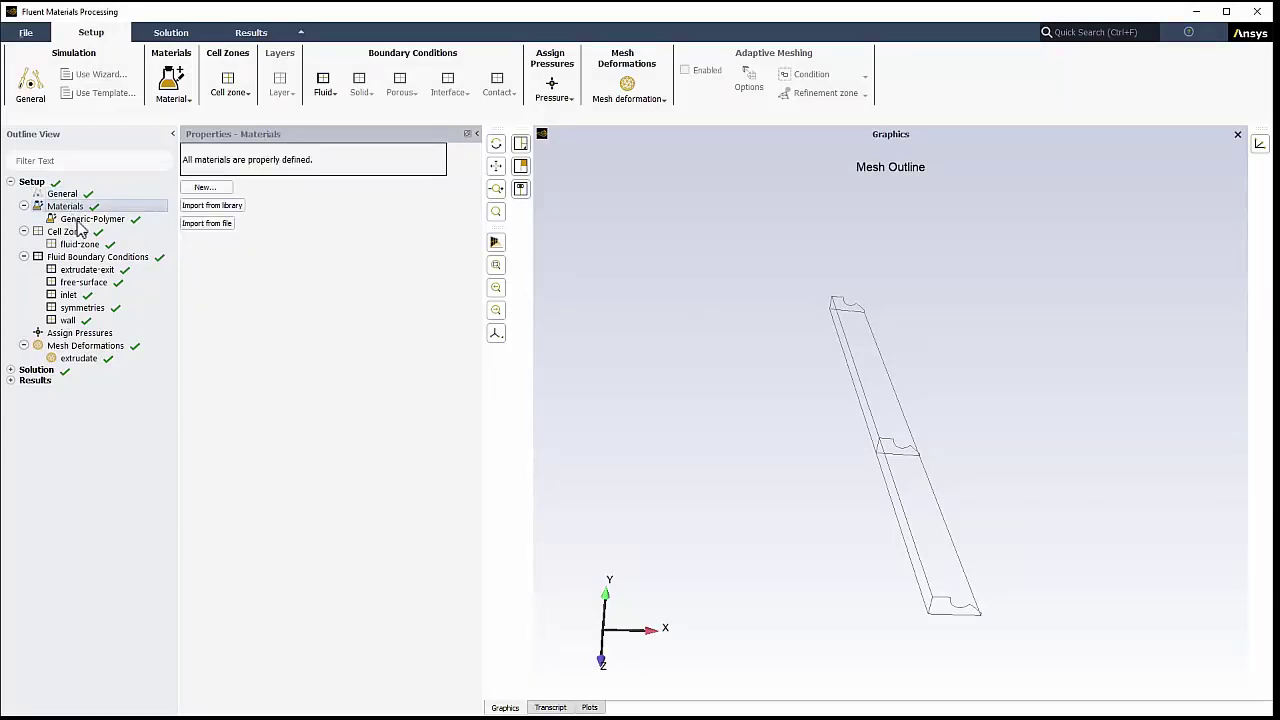
left_click(78, 221)
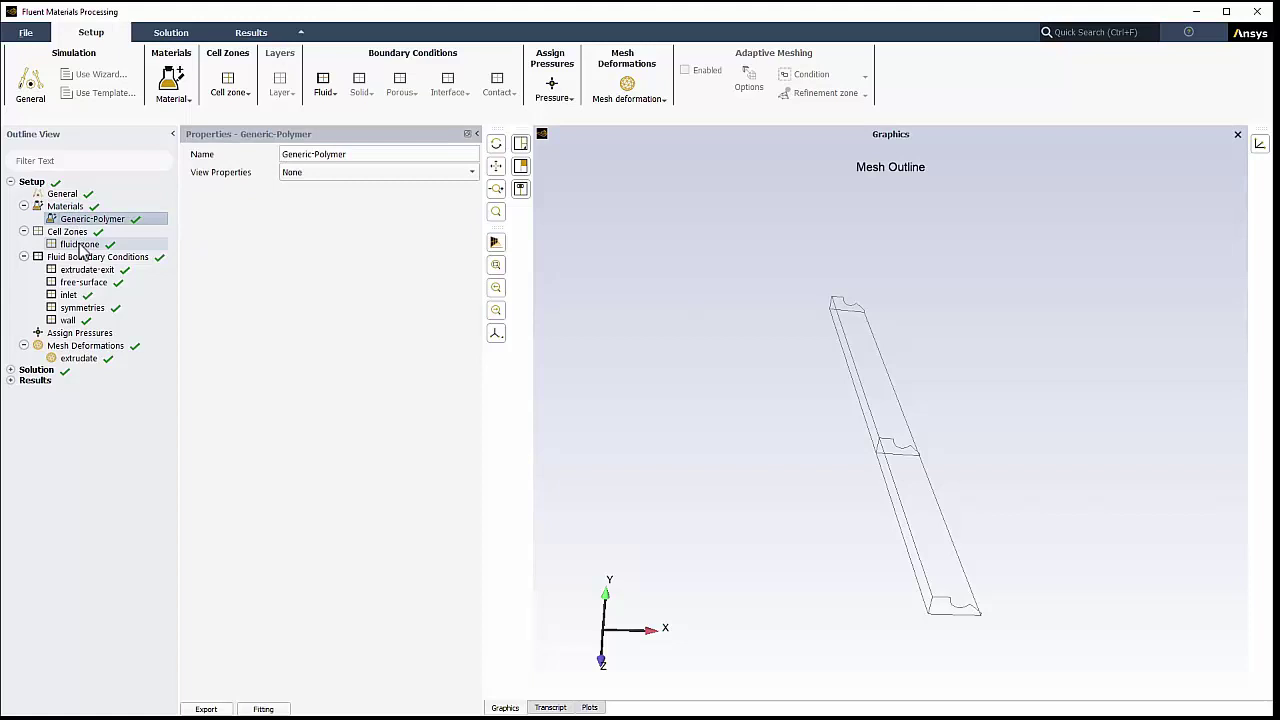
left_click(80, 246)
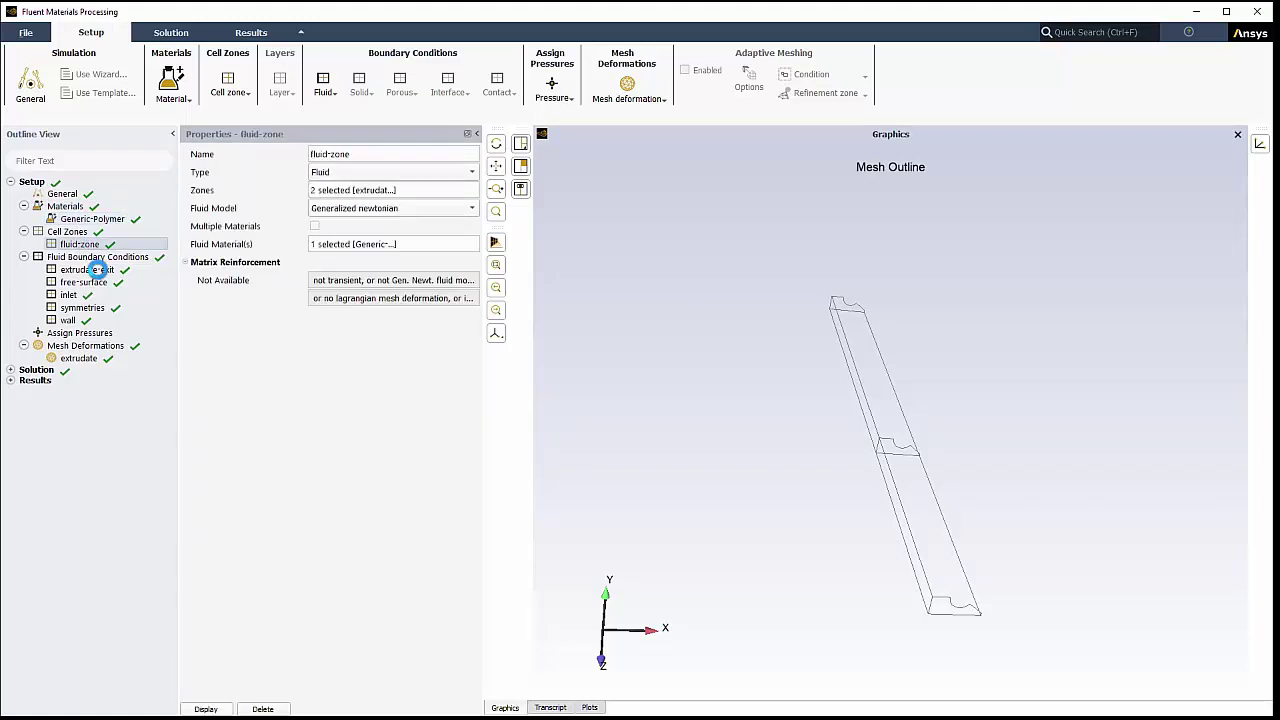
left_click(98, 272)
left_click(55, 393)
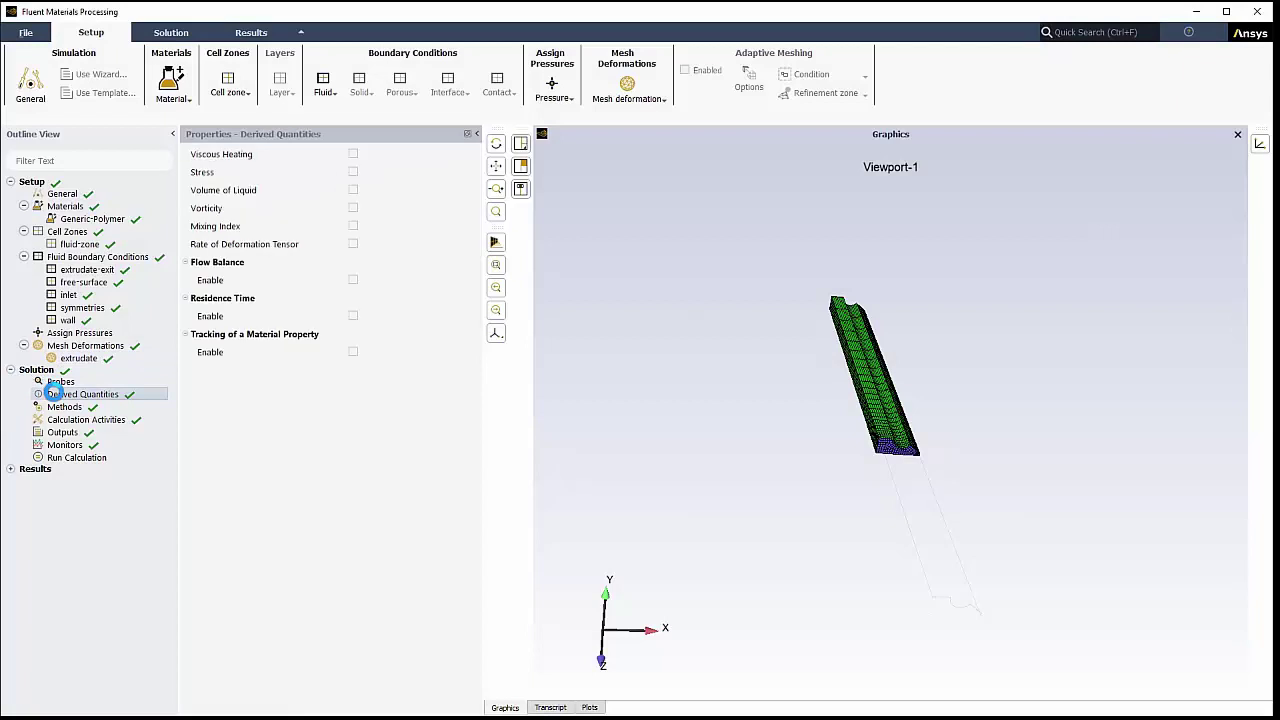
left_click(58, 407)
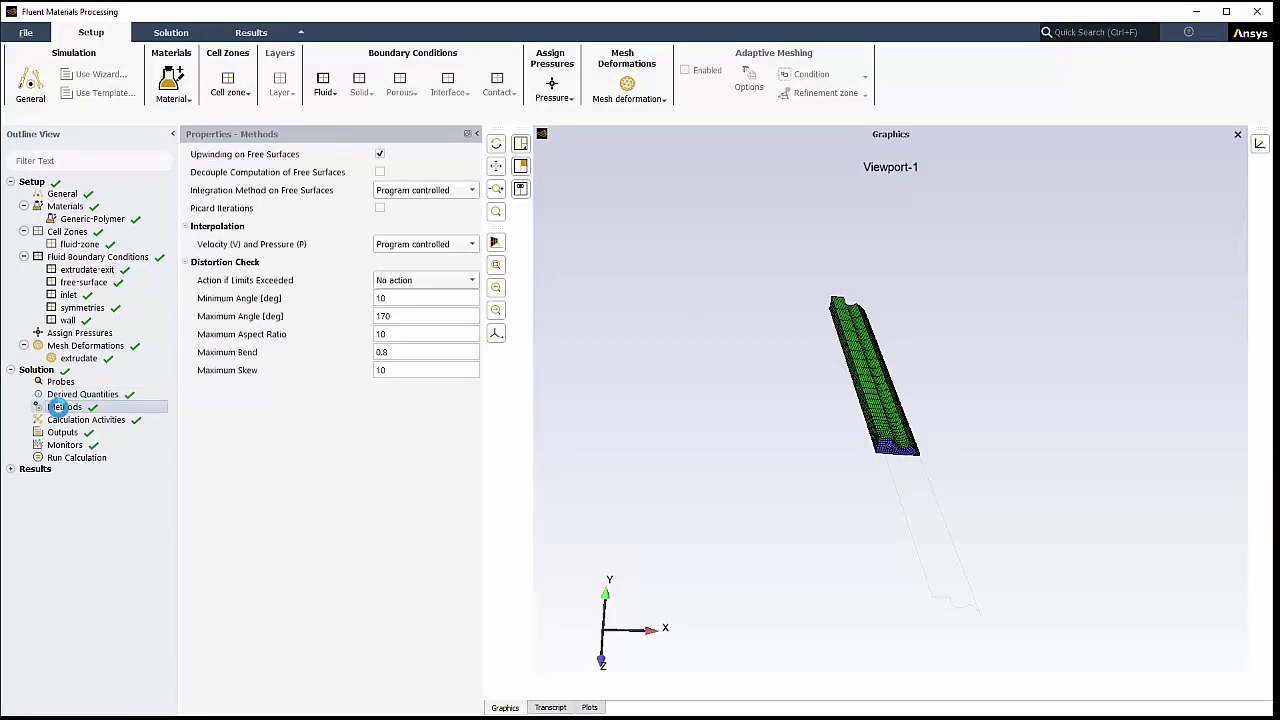
left_click(62, 433)
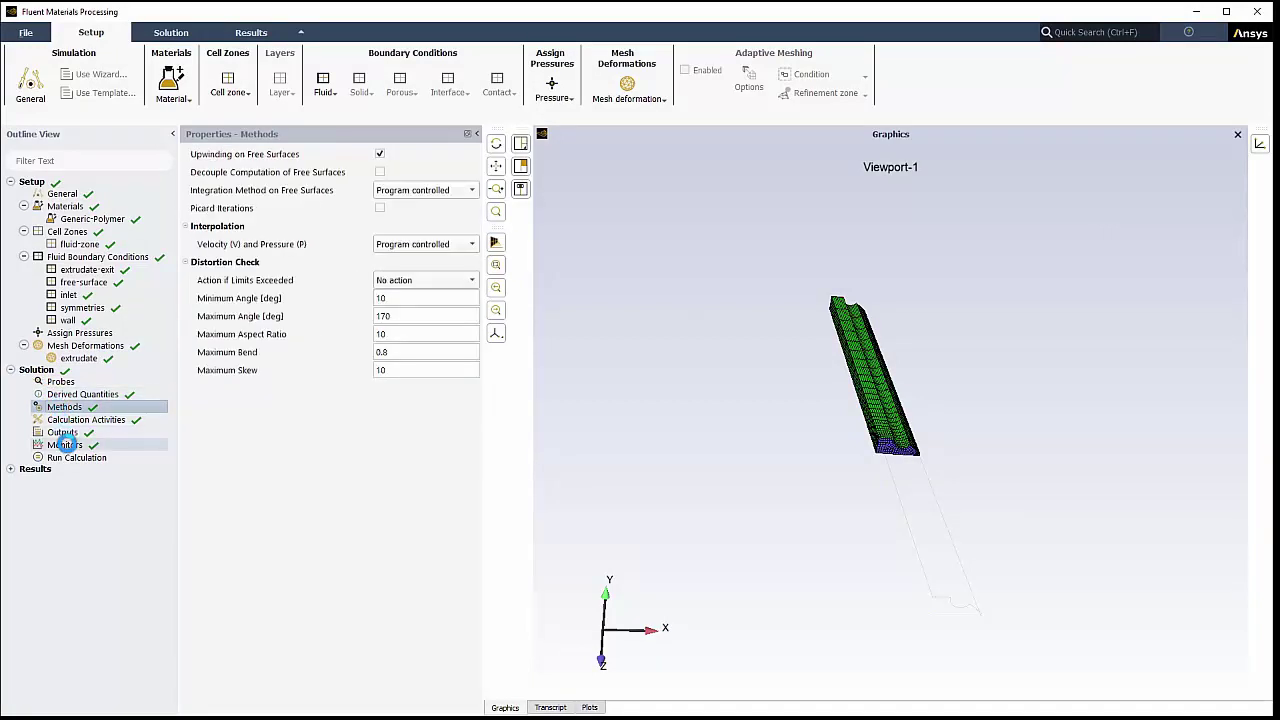
left_click(75, 457)
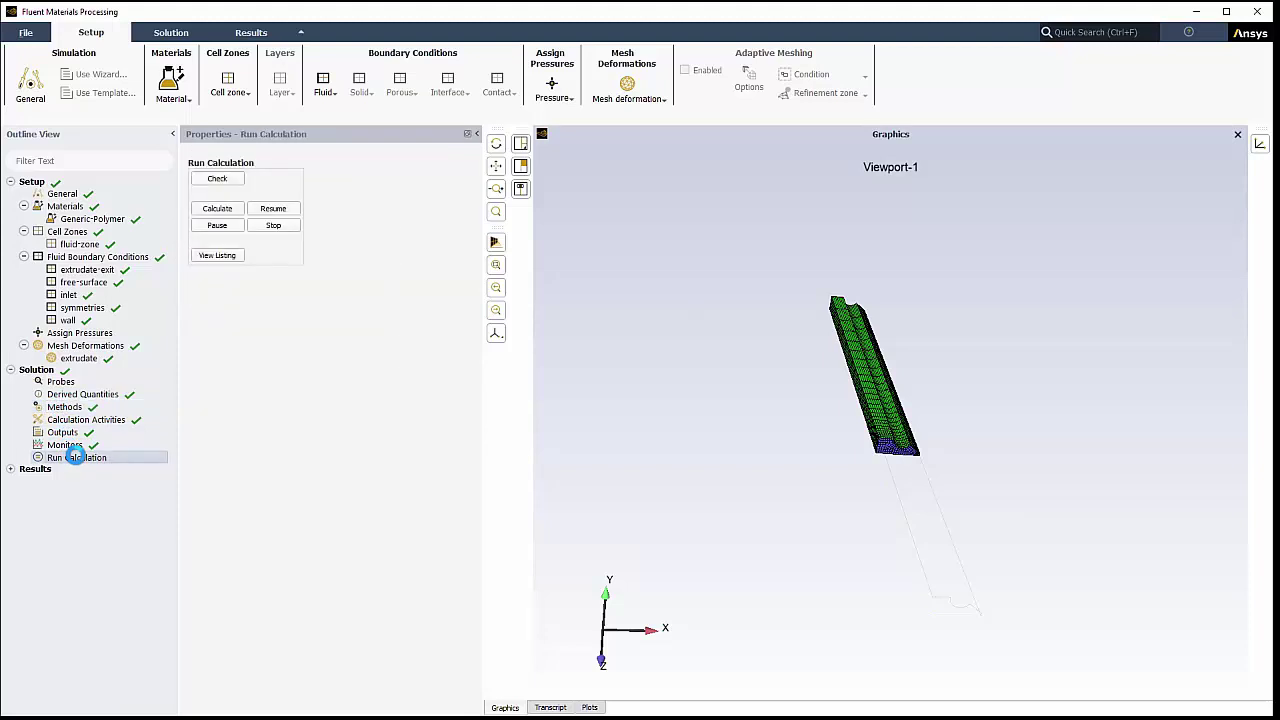
- Display velocity-contour-1, then pressure-contour-1, from Results > Graphics > Contours
left_click(10, 469)
left_click(21, 505)
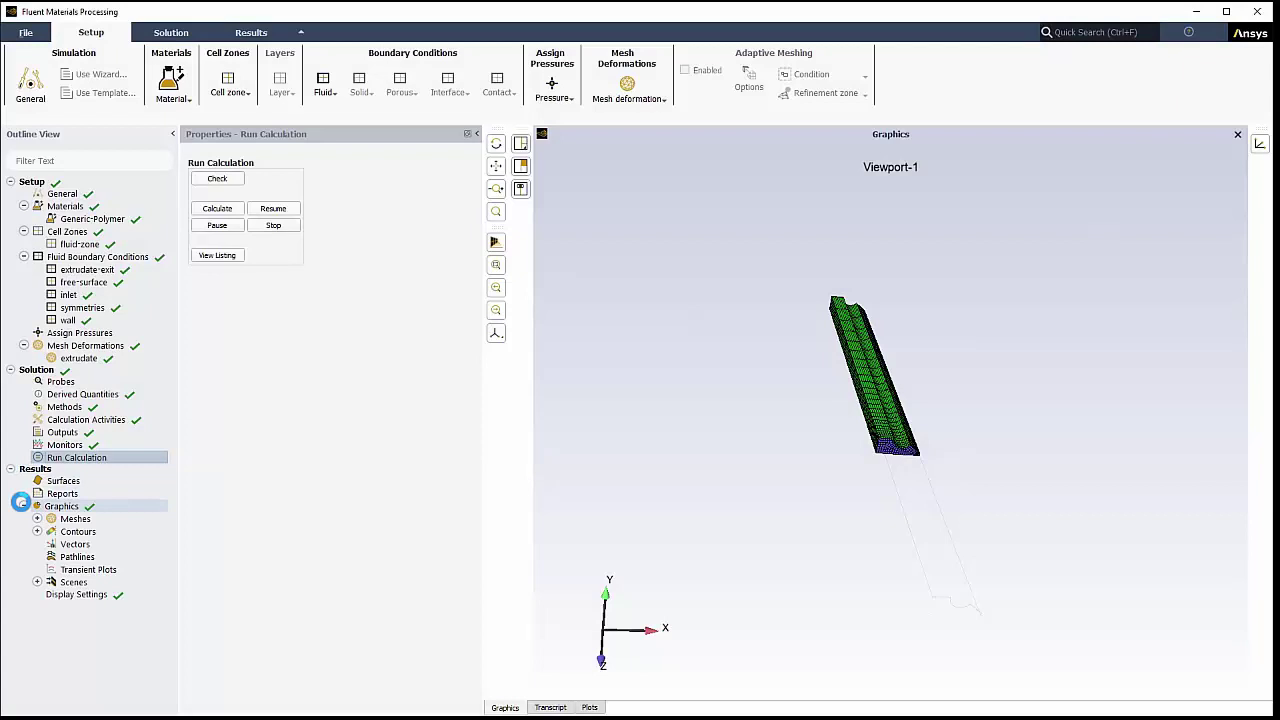
left_click(36, 531)
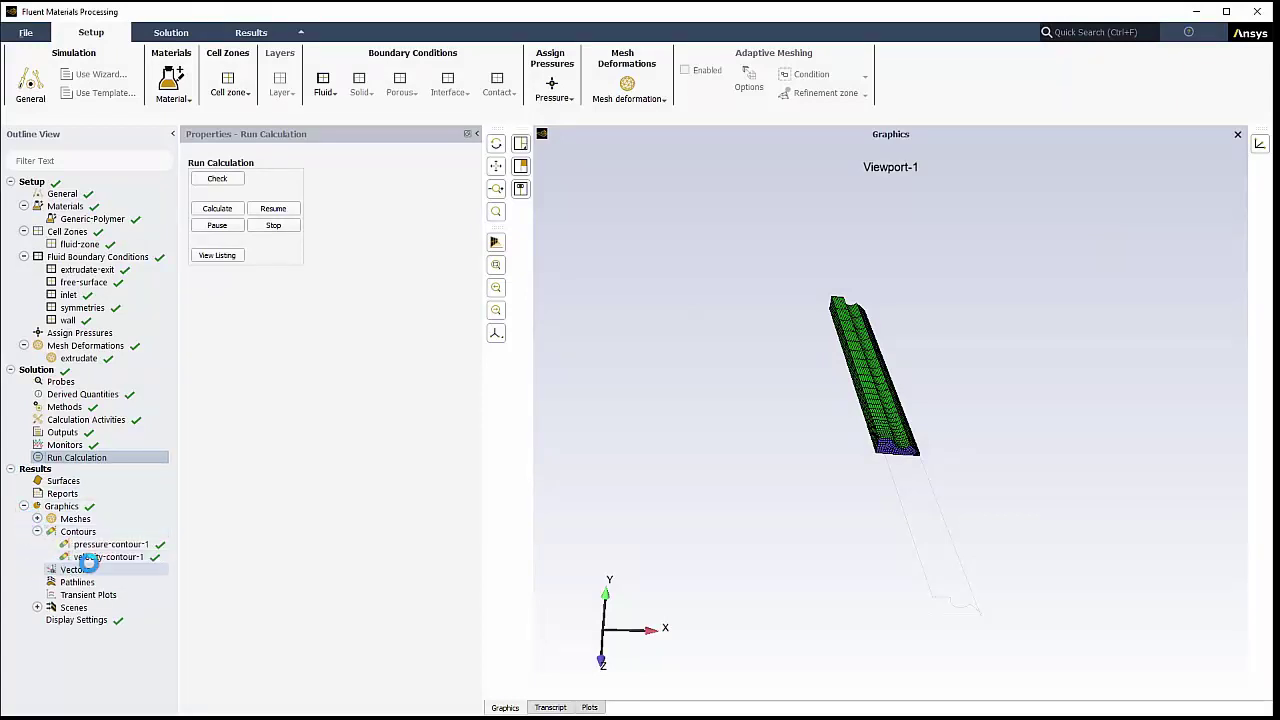
left_click(88, 558)
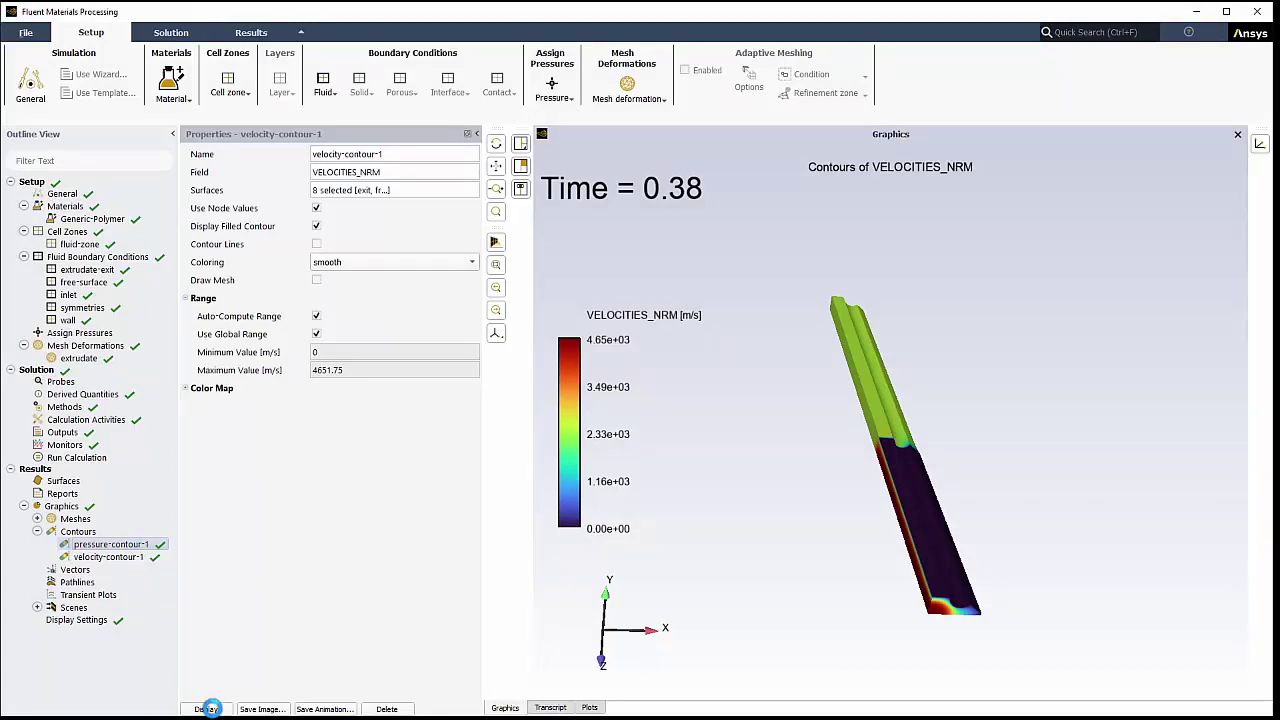
left_click(206, 708)
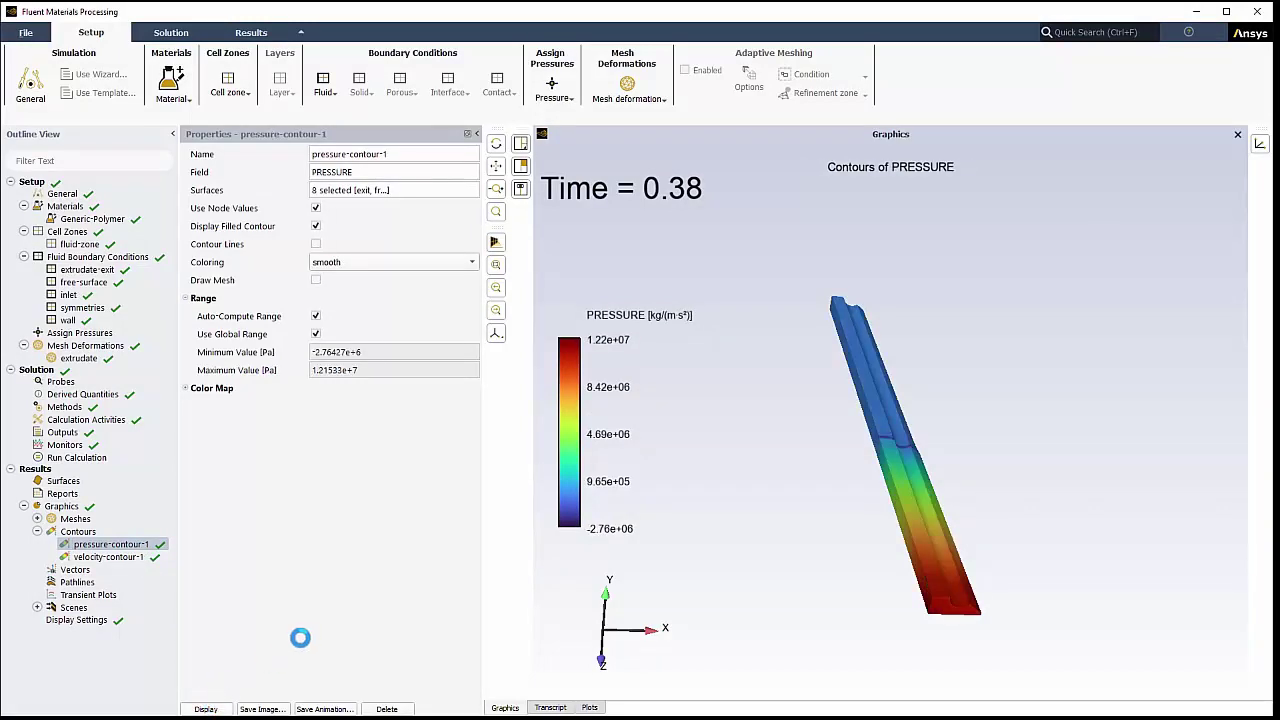